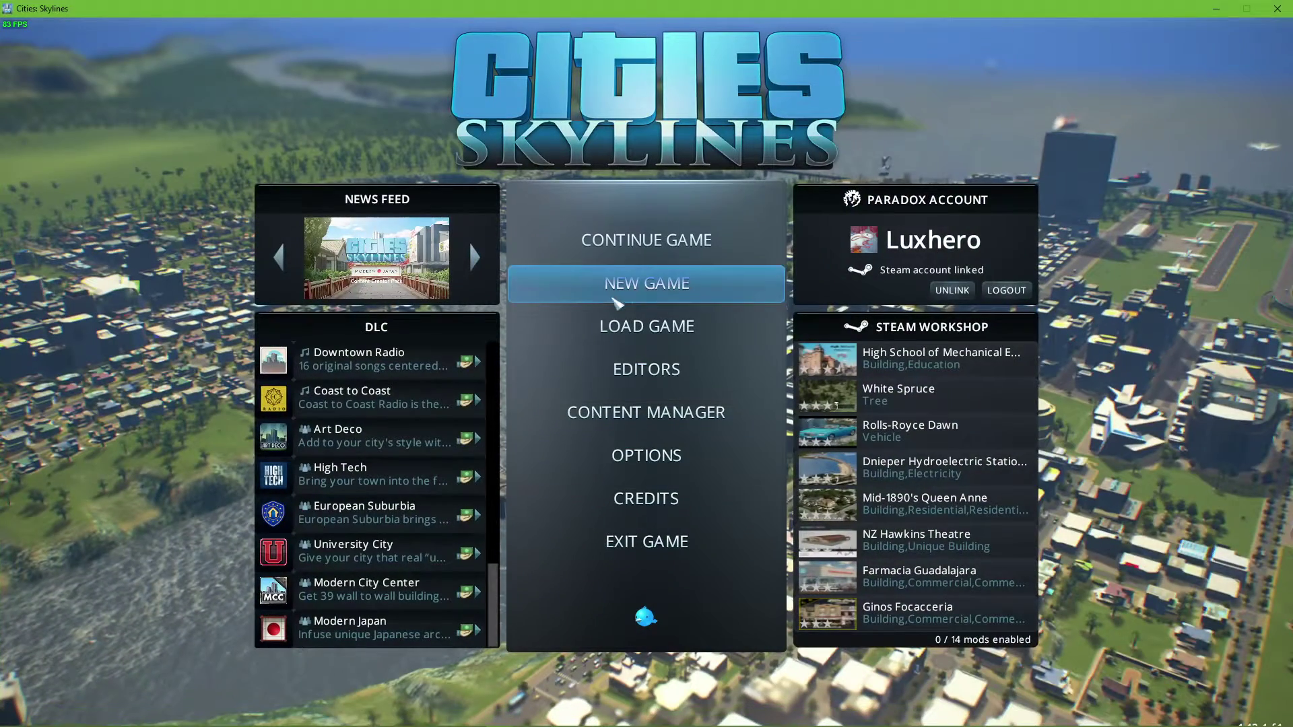
Open the game's graphics options and apply the display settings with a resolution of 1920x1080 in windowed mode.
{"action": "left_click", "coordinate": [567, 454]}
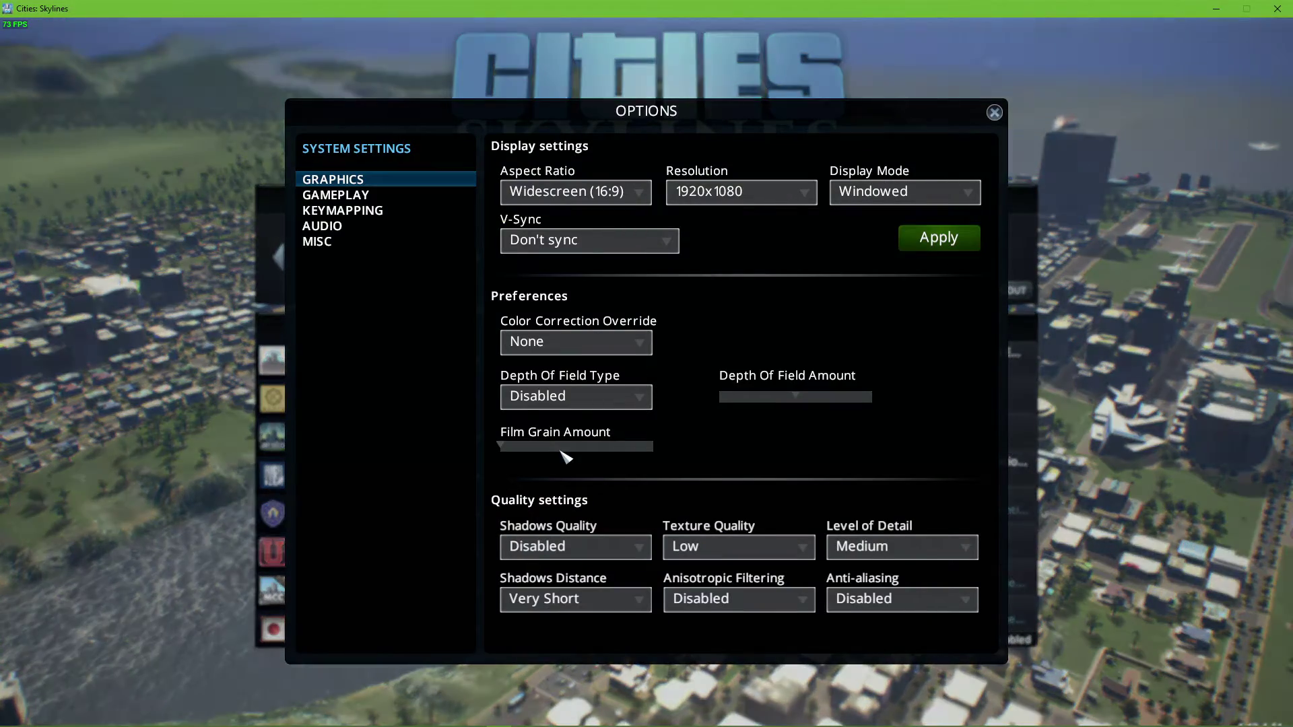
{"action": "left_click", "coordinate": [747, 202]}
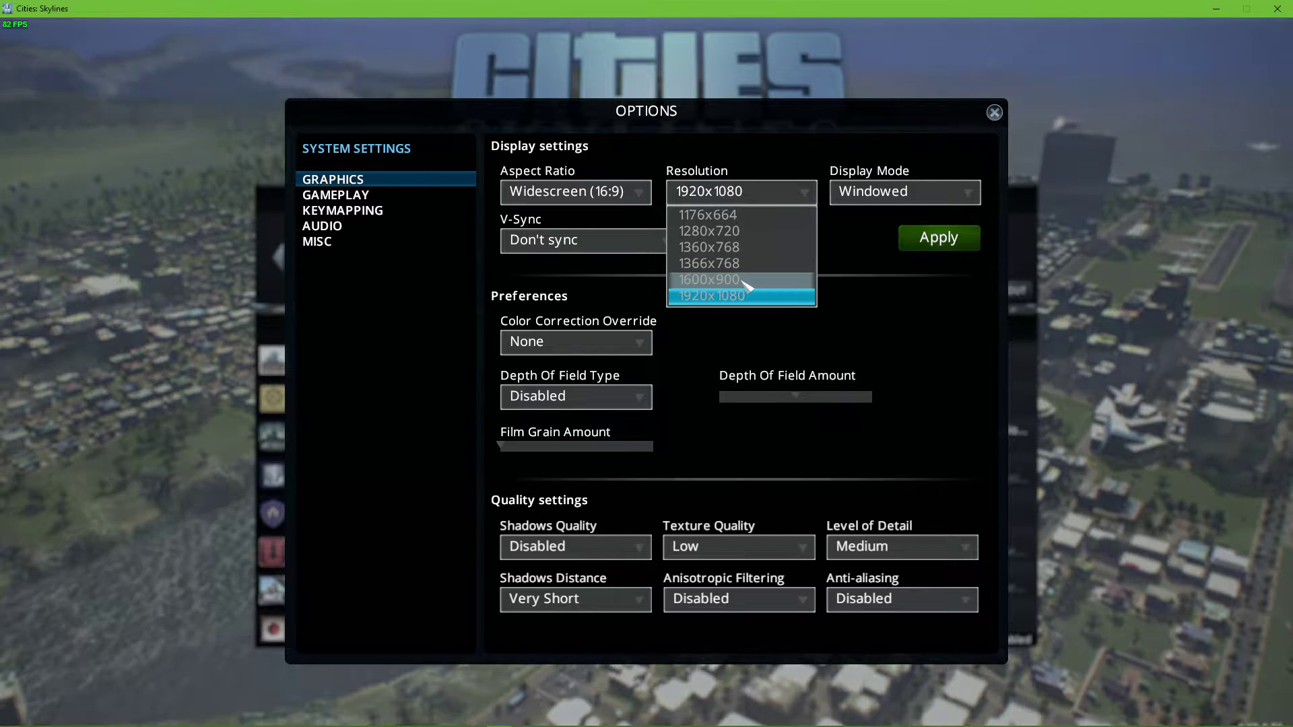
{"action": "left_click", "coordinate": [774, 294]}
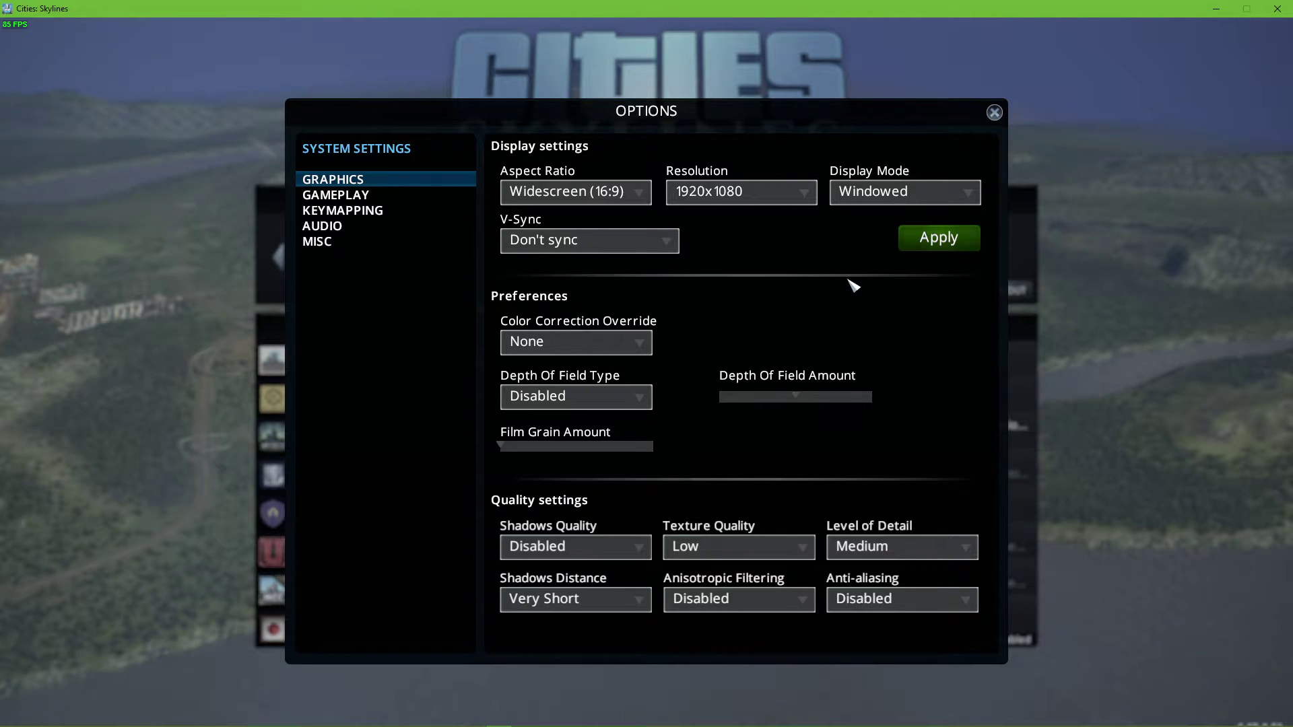
{"action": "left_click", "coordinate": [862, 202]}
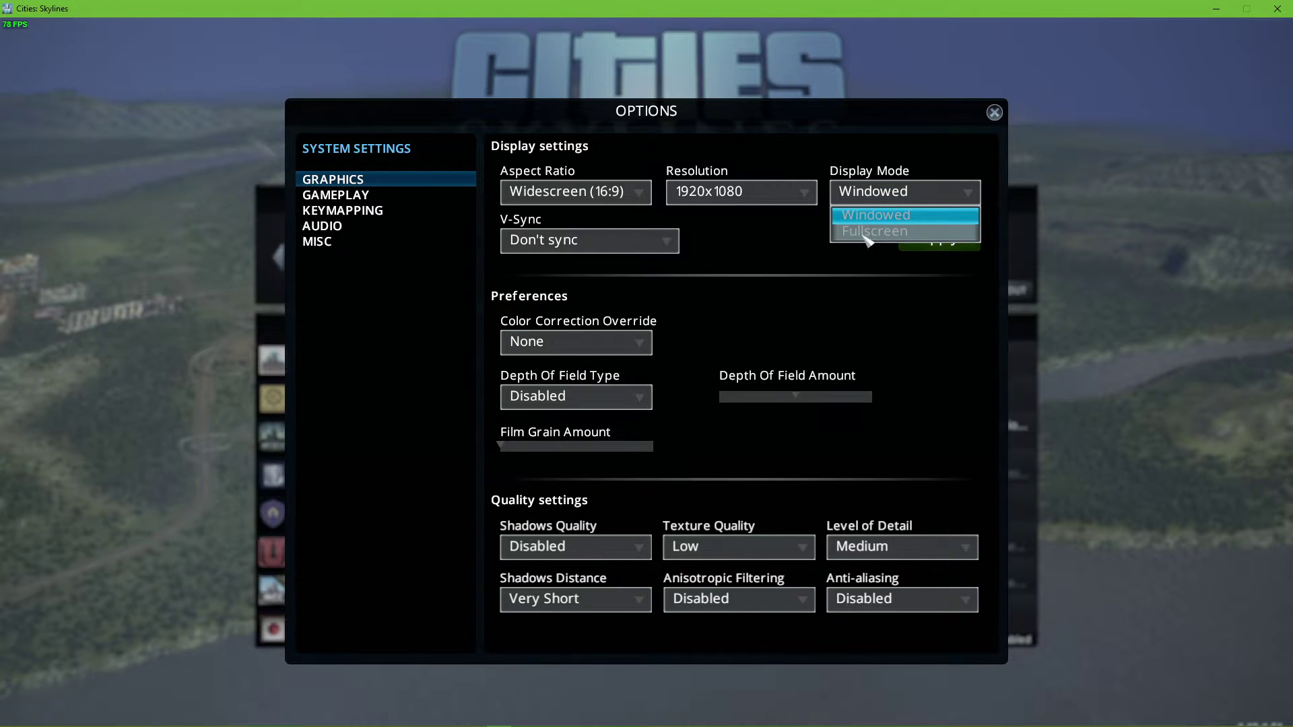
{"action": "left_click", "coordinate": [808, 240]}
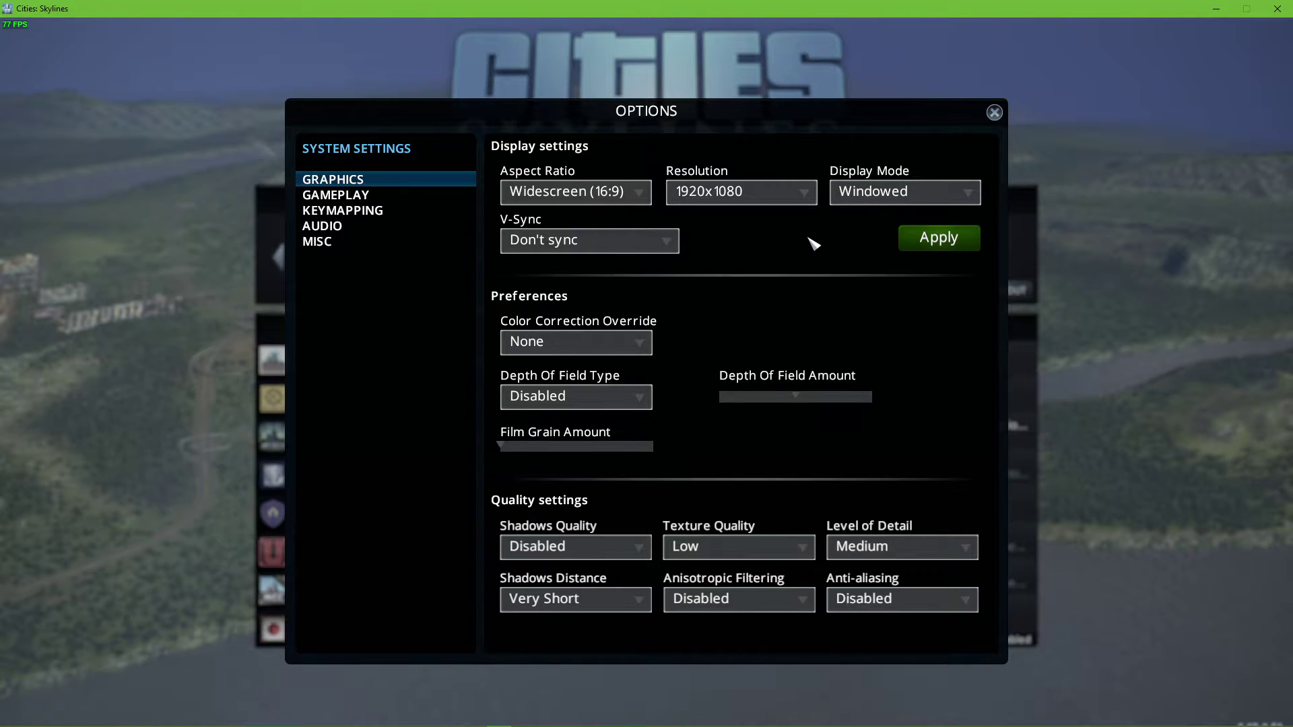
{"action": "left_click", "coordinate": [674, 241]}
{"action": "left_click", "coordinate": [929, 241]}
Set the color correction override to None and reduce the film grain amount to its minimum.
{"action": "left_click", "coordinate": [638, 342]}
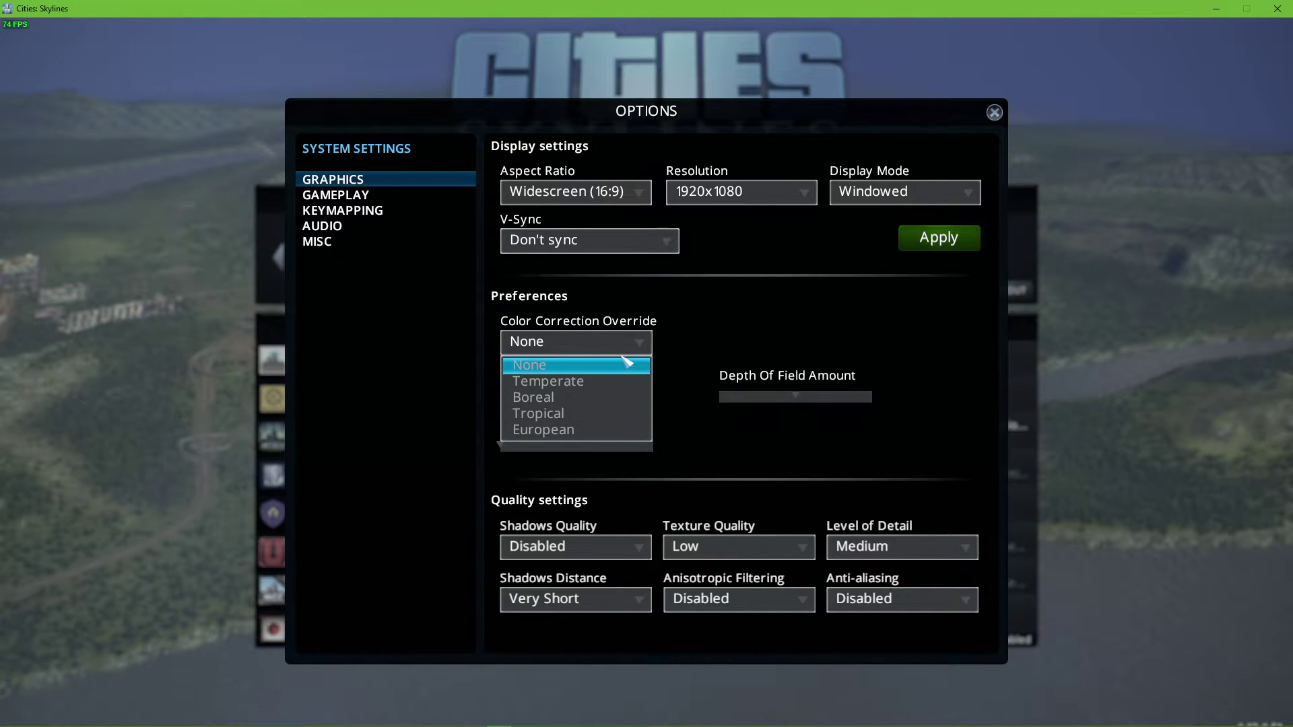
{"action": "left_click", "coordinate": [623, 366]}
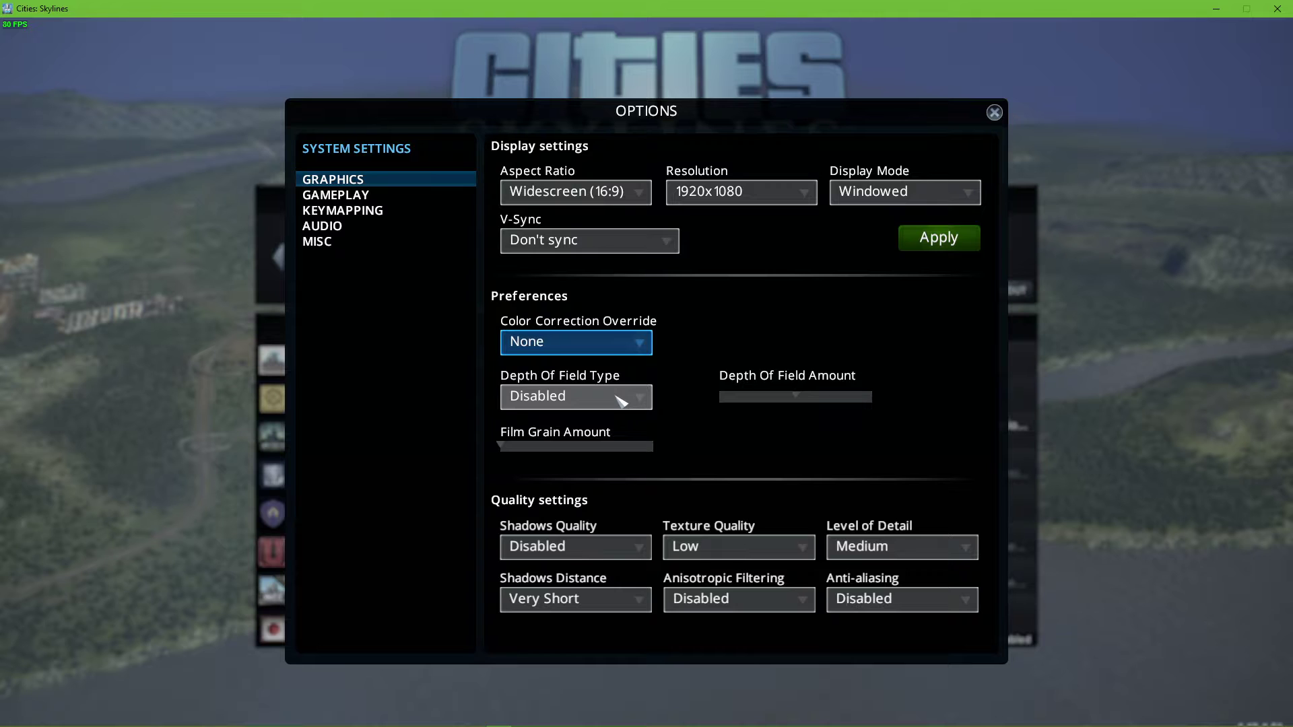
{"action": "left_click", "coordinate": [526, 448]}
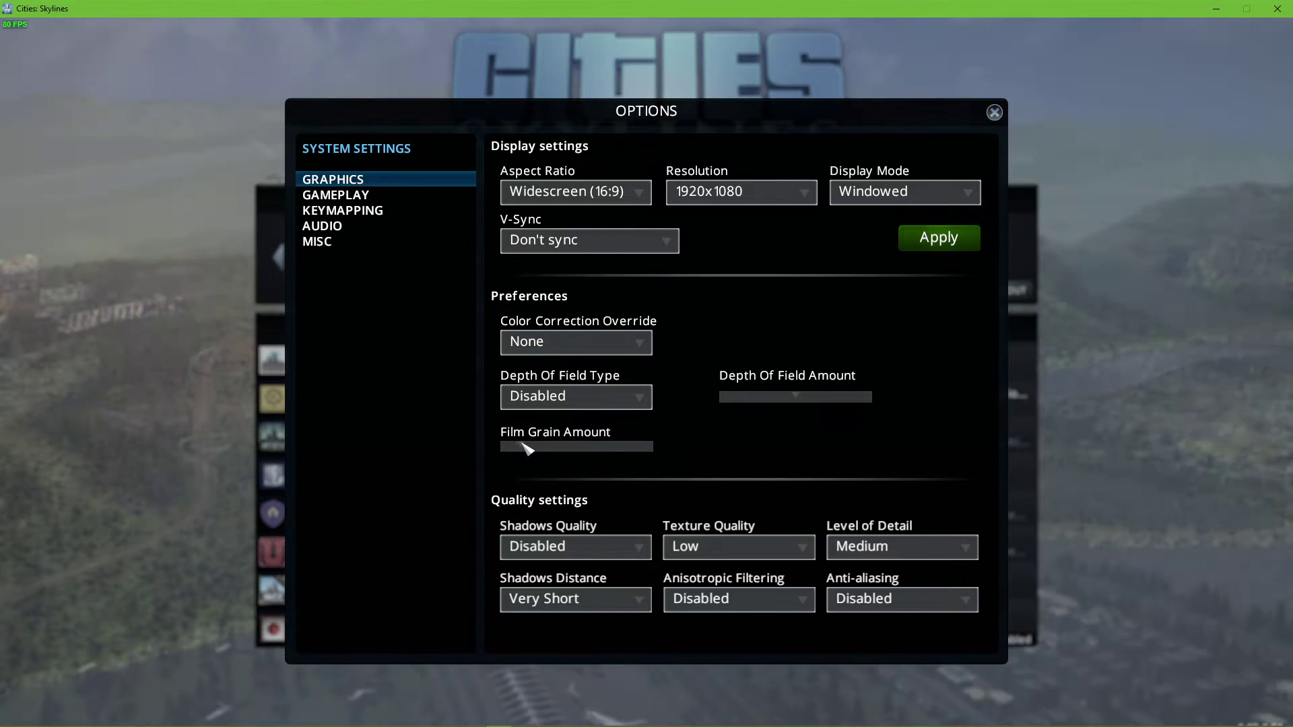
{"action": "left_click_drag", "start_coordinate": [526, 448], "coordinate": [500, 450]}
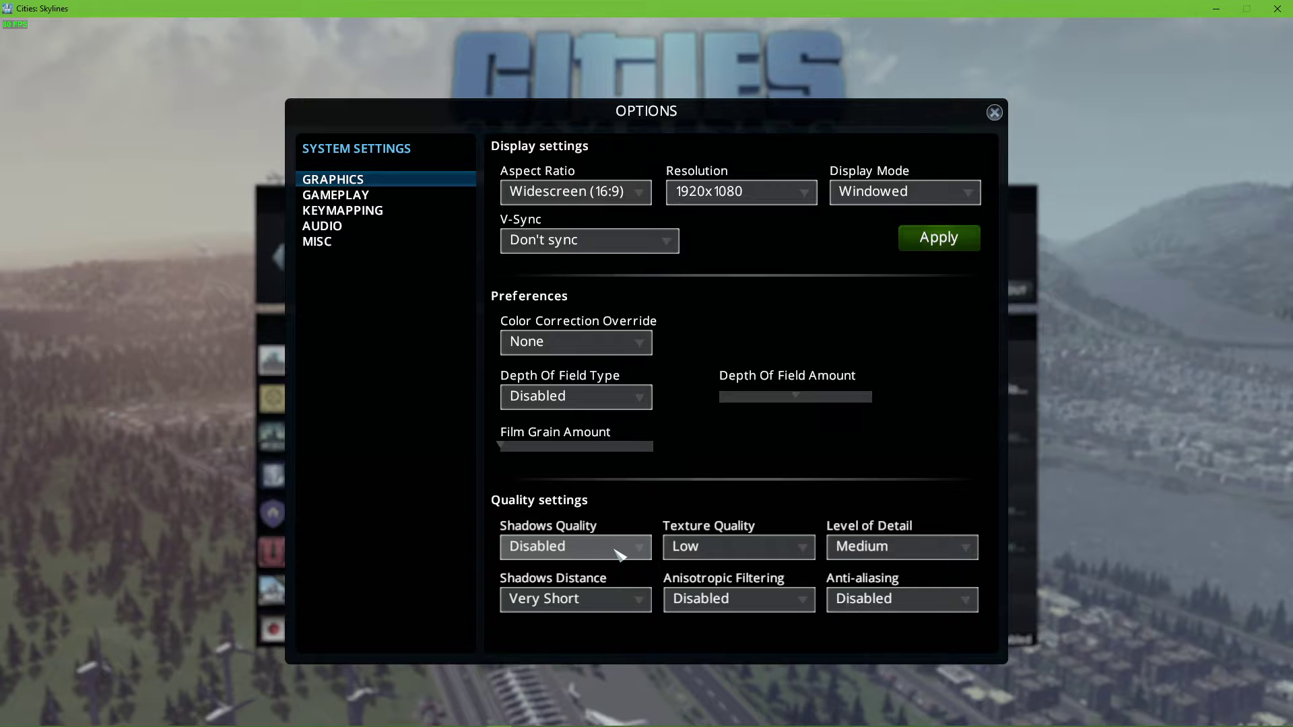
Check the texture quality and level of detail choices in the quality settings and close the options.
{"action": "left_click", "coordinate": [707, 548]}
{"action": "left_click", "coordinate": [850, 546]}
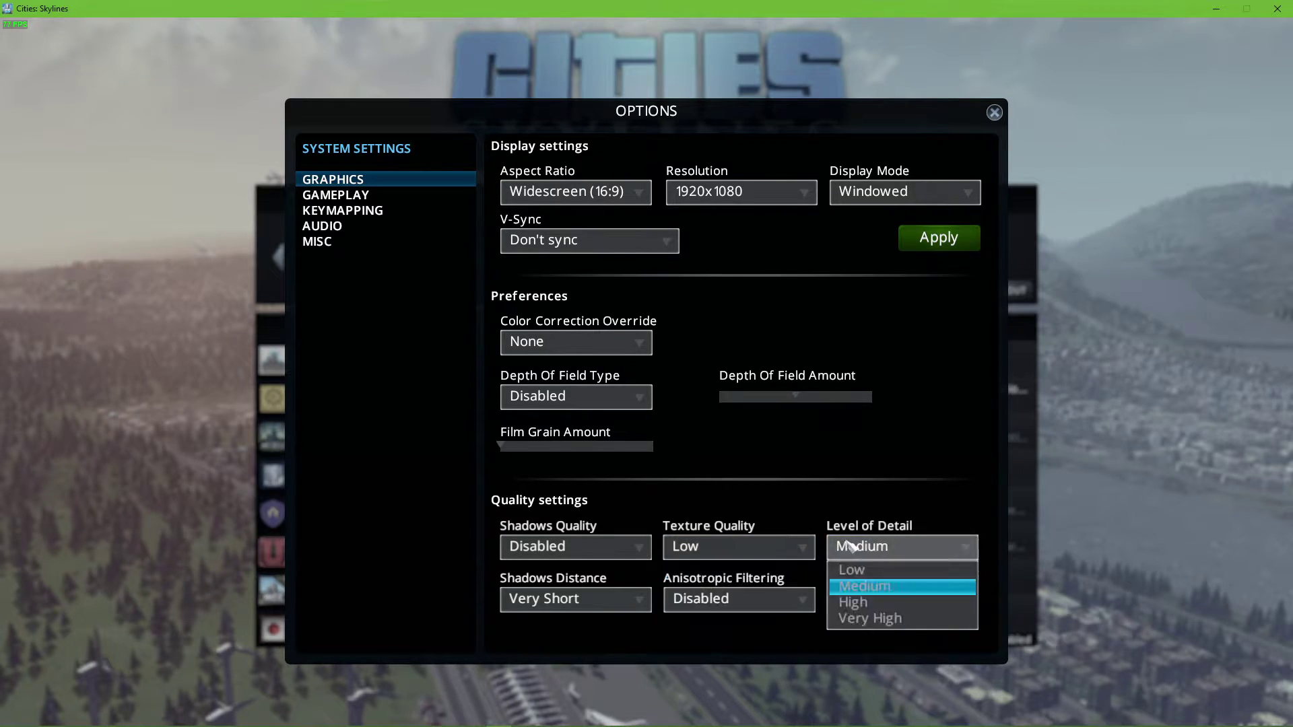
{"action": "left_click", "coordinate": [856, 497]}
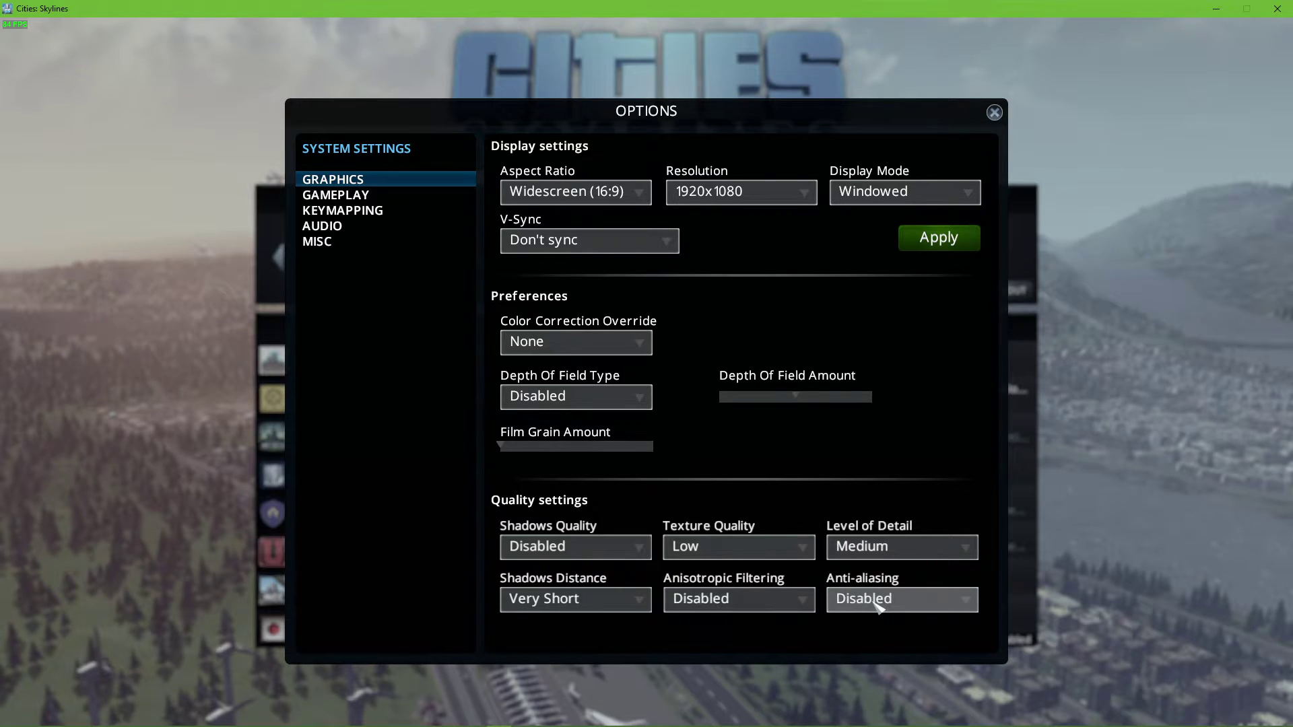
{"action": "key", "text": "Escape"}
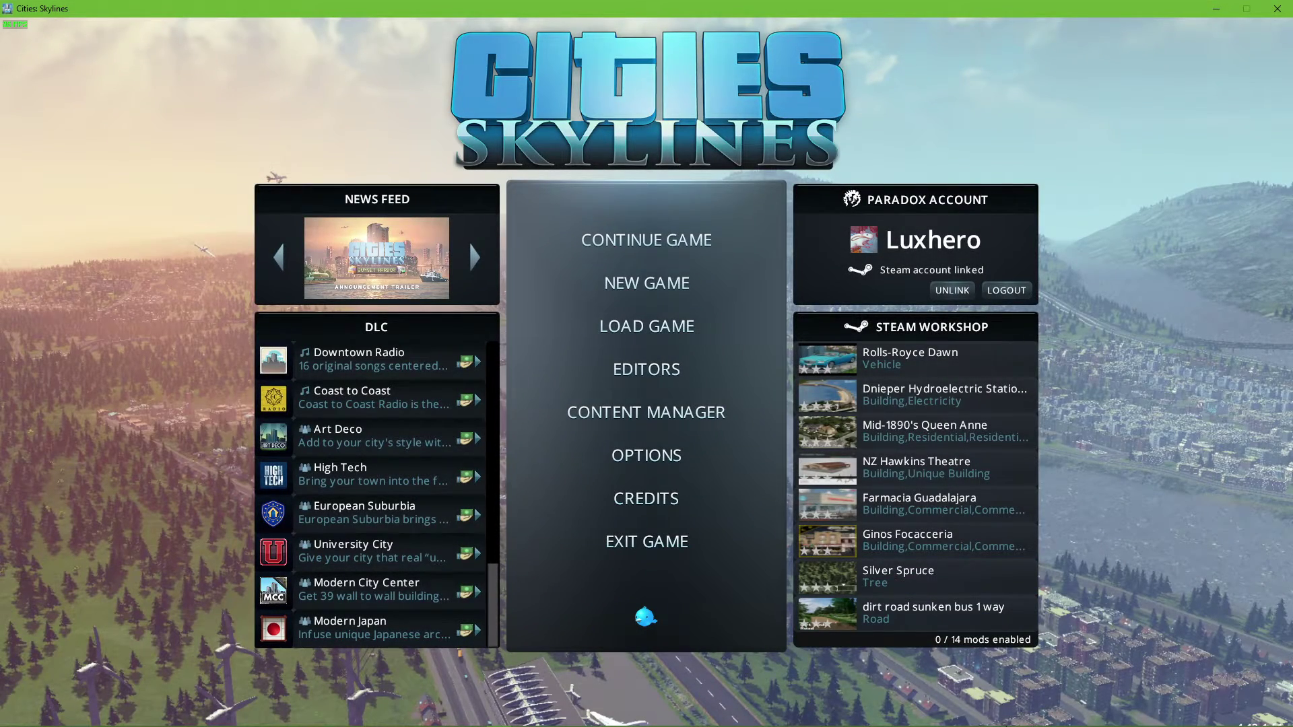
Switch to Task Manager and show the detailed entry of the Cities process.
{"action": "mouse_move", "coordinate": [831, 724]}
{"action": "left_click", "coordinate": [599, 717]}
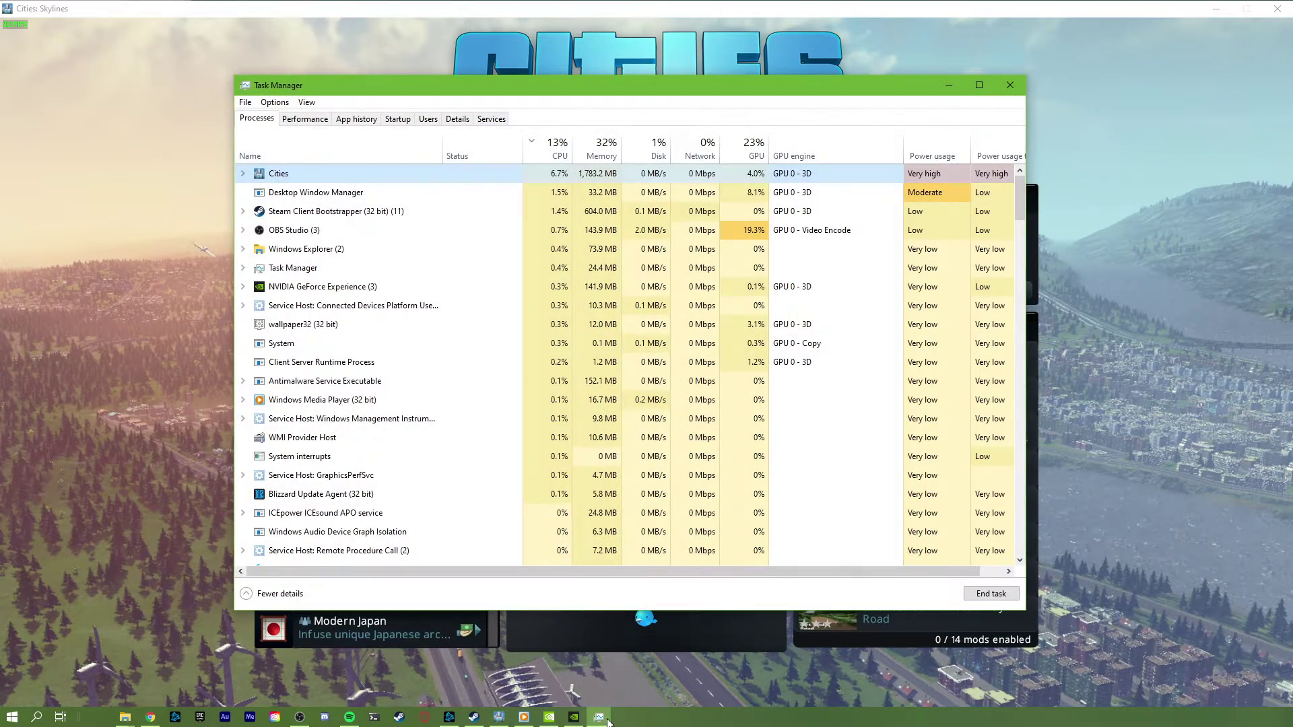
{"action": "right_click", "coordinate": [310, 175]}
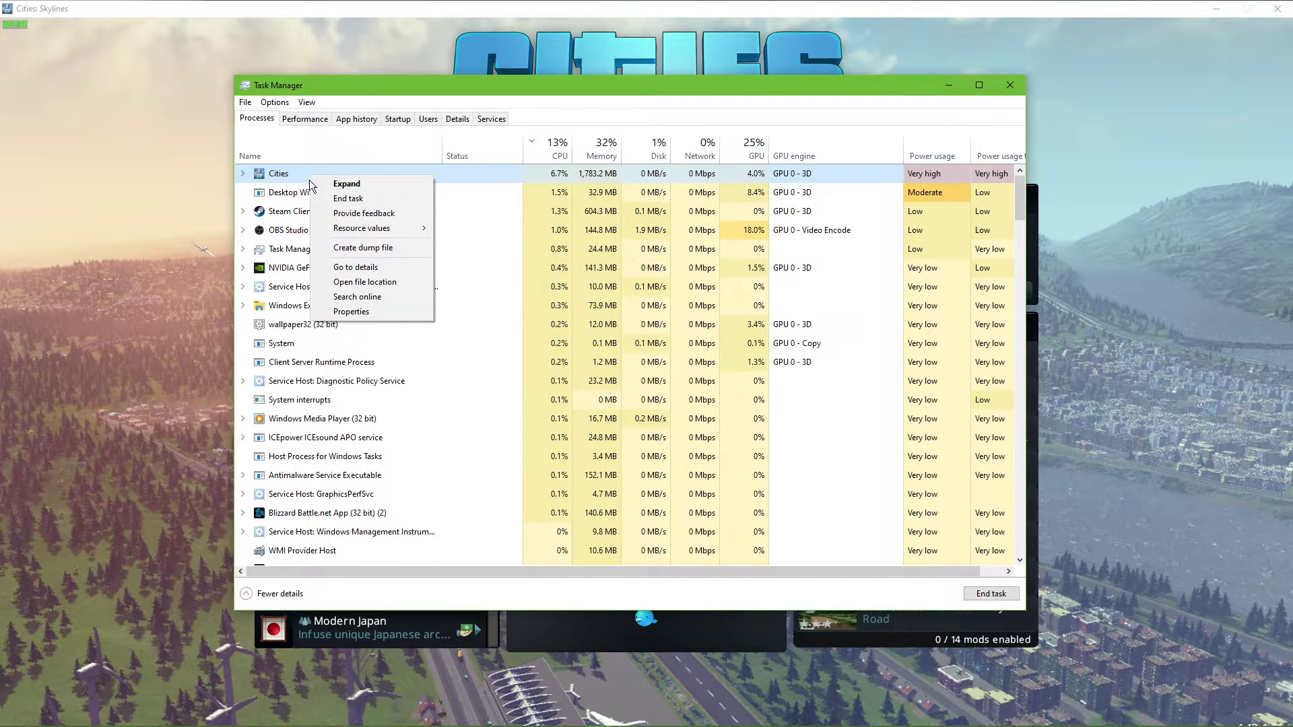
{"action": "left_click", "coordinate": [398, 267]}
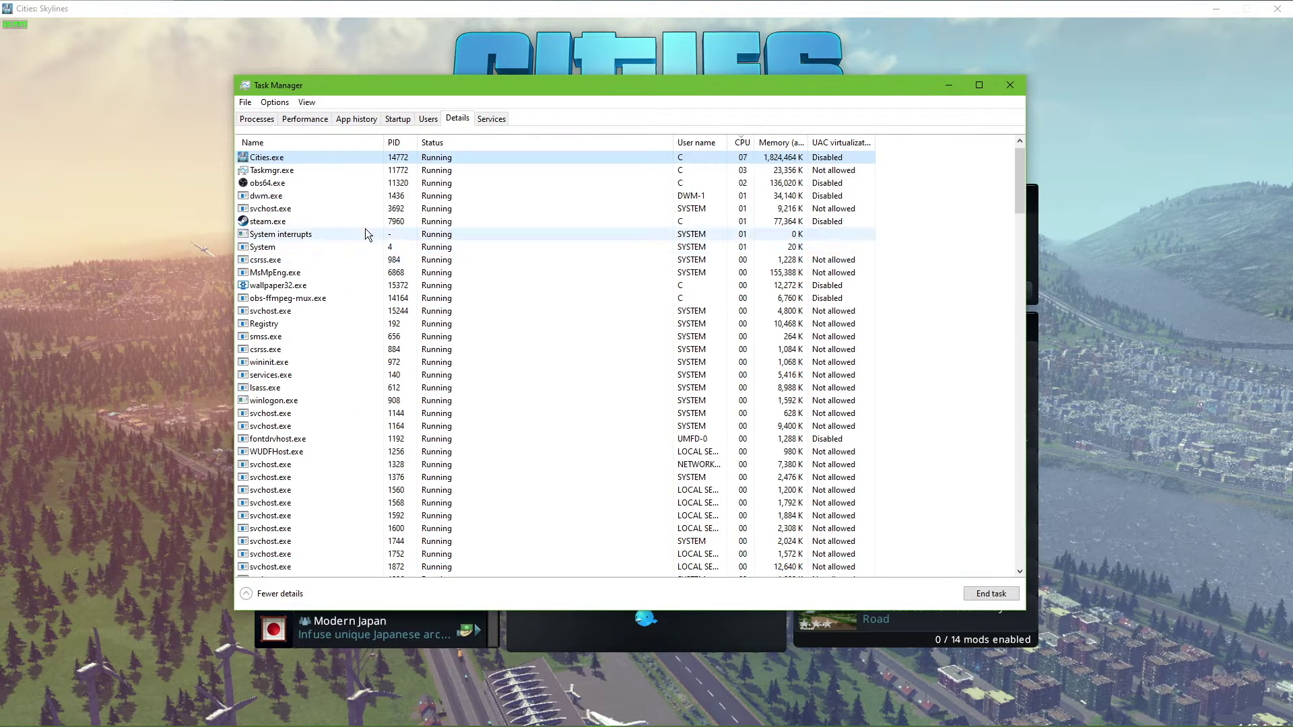
Set the priority of Cities.exe to High, confirm the change and check the priority setting.
{"action": "right_click", "coordinate": [322, 163]}
{"action": "mouse_move", "coordinate": [405, 220]}
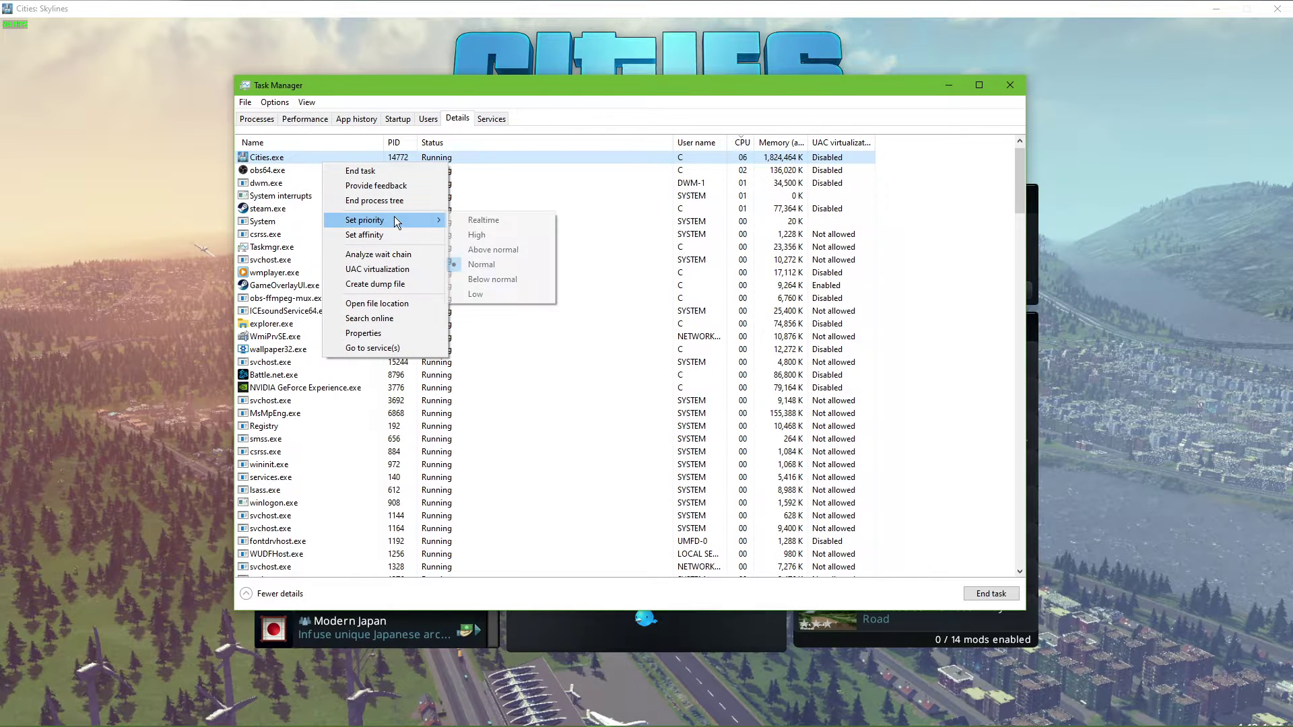
{"action": "left_click", "coordinate": [481, 237]}
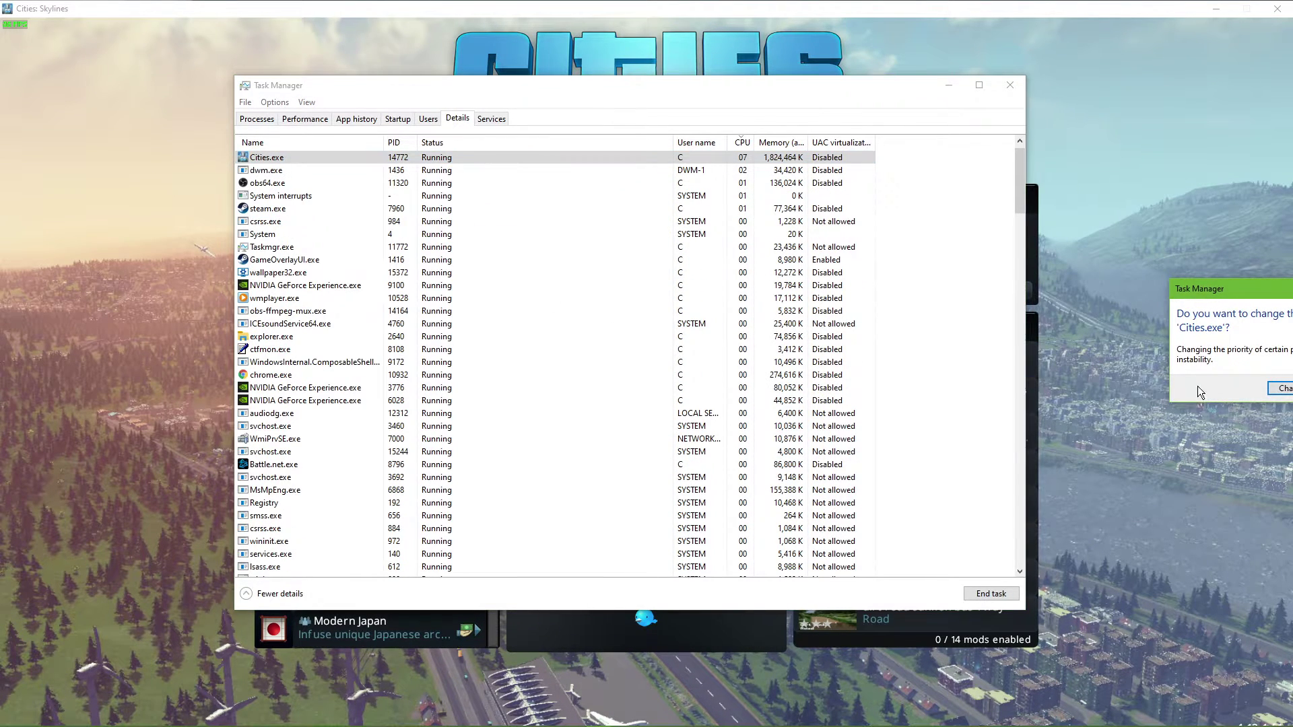
{"action": "key", "text": "Return"}
{"action": "right_click", "coordinate": [337, 160]}
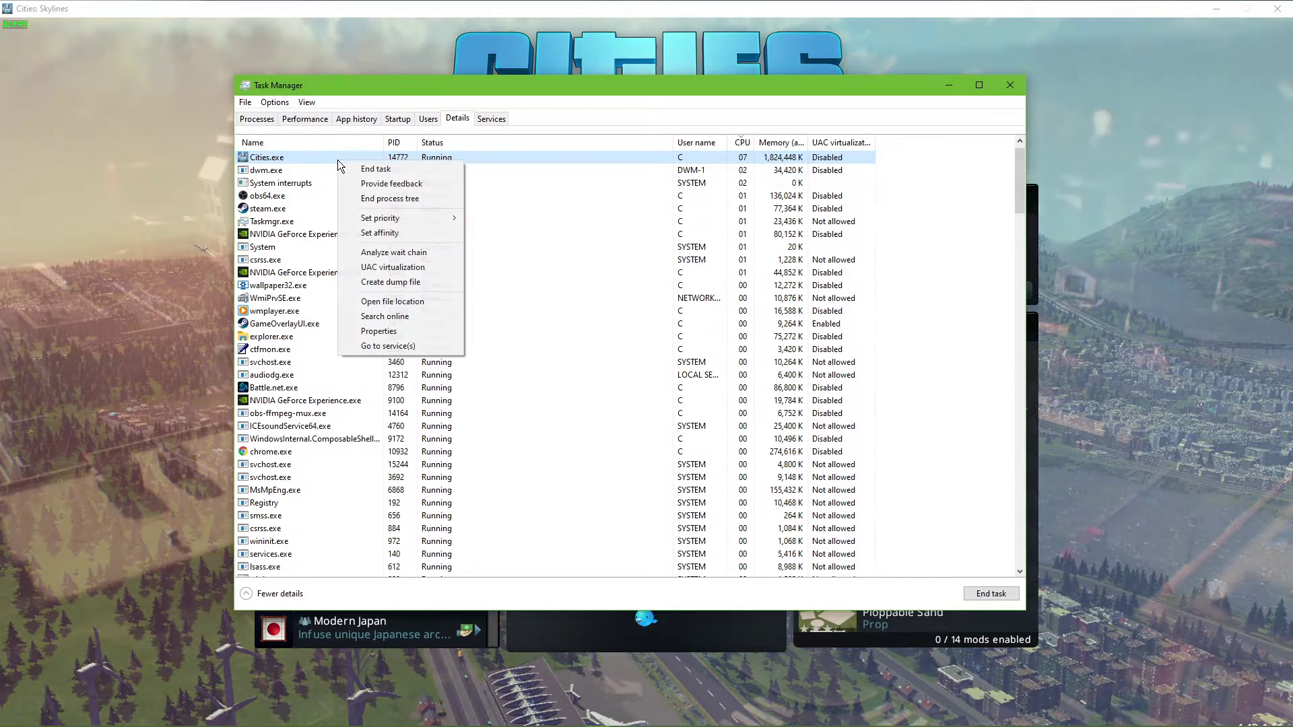
{"action": "mouse_move", "coordinate": [409, 223]}
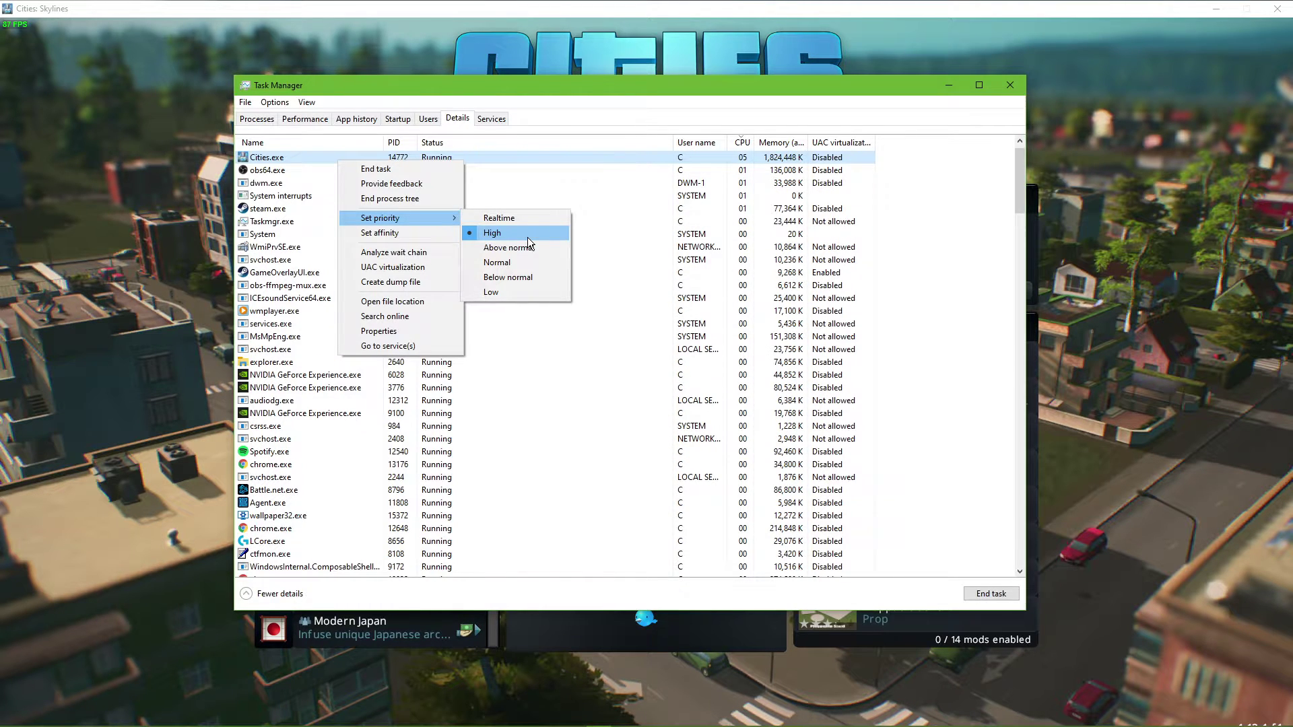
Examine the running background processes, such as OBS Studio, as candidates for ending, and close Task Manager.
{"action": "left_click", "coordinate": [268, 124]}
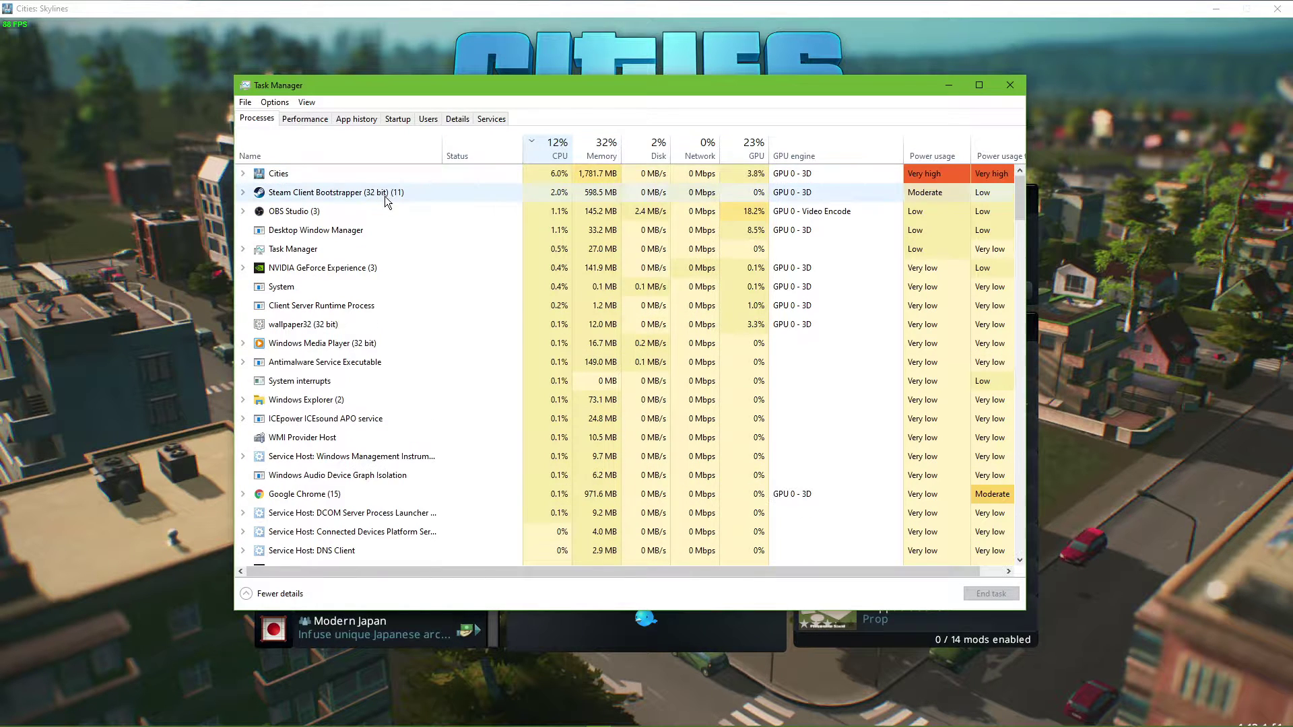
{"action": "left_click", "coordinate": [397, 212]}
{"action": "right_click", "coordinate": [422, 211]}
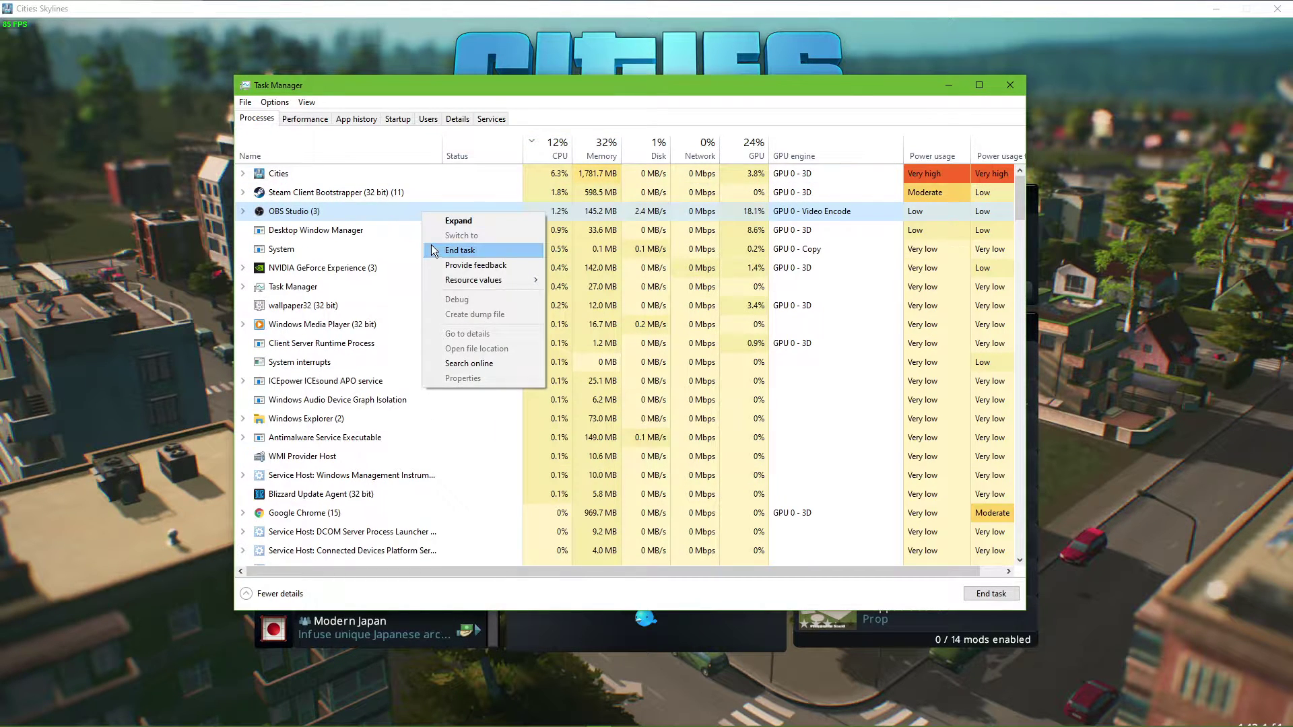
{"action": "left_click", "coordinate": [396, 267]}
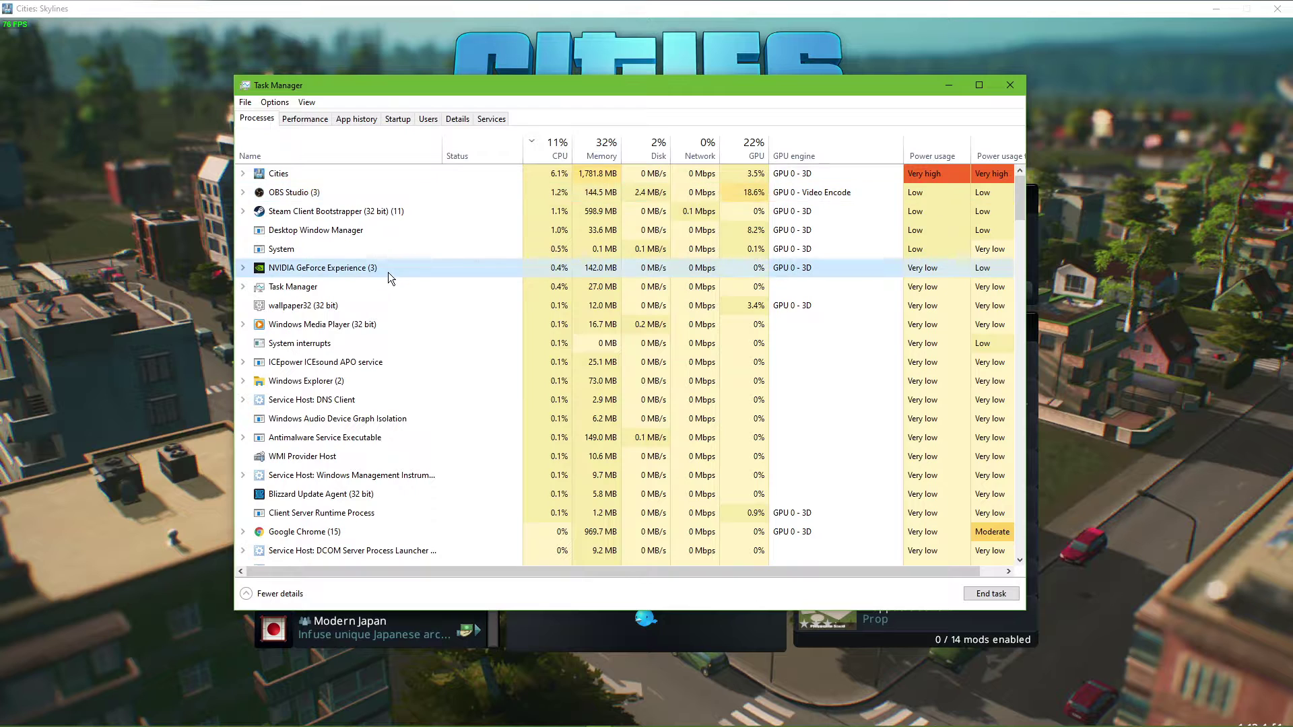
{"action": "left_click", "coordinate": [403, 309]}
{"action": "right_click", "coordinate": [410, 311]}
{"action": "left_click", "coordinate": [377, 306]}
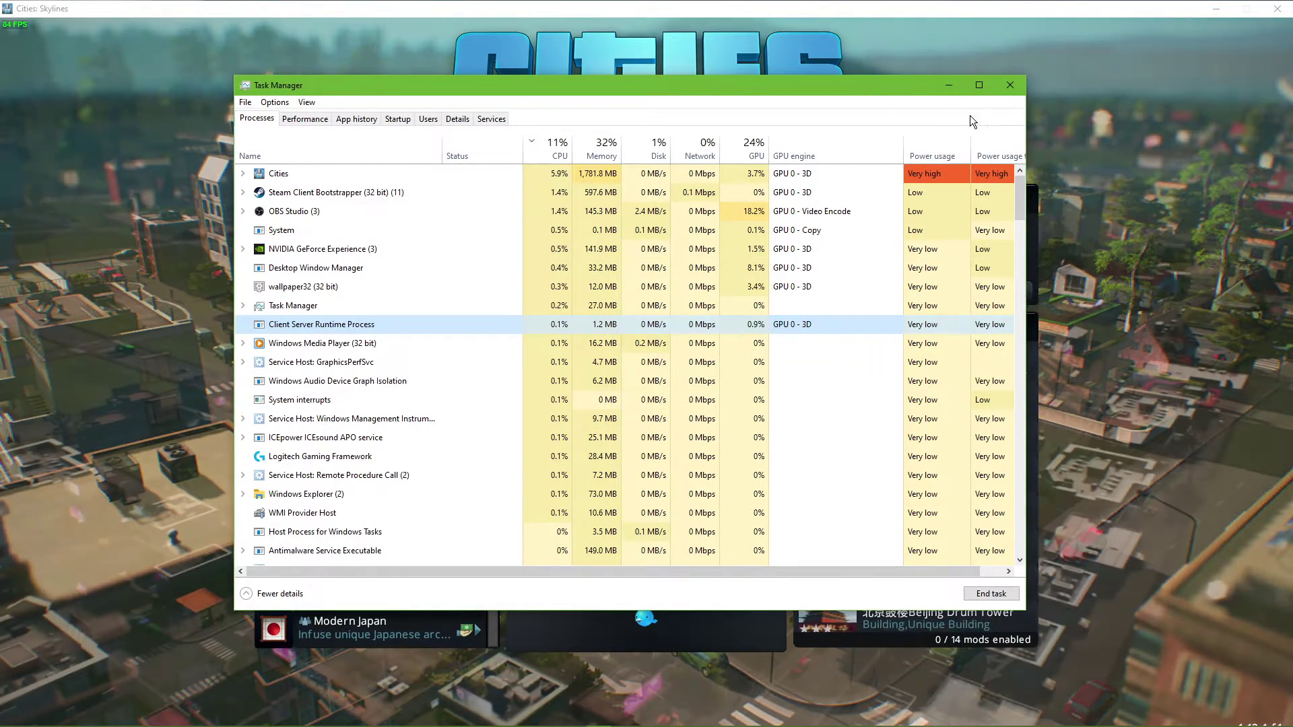
{"action": "left_click", "coordinate": [1017, 82]}
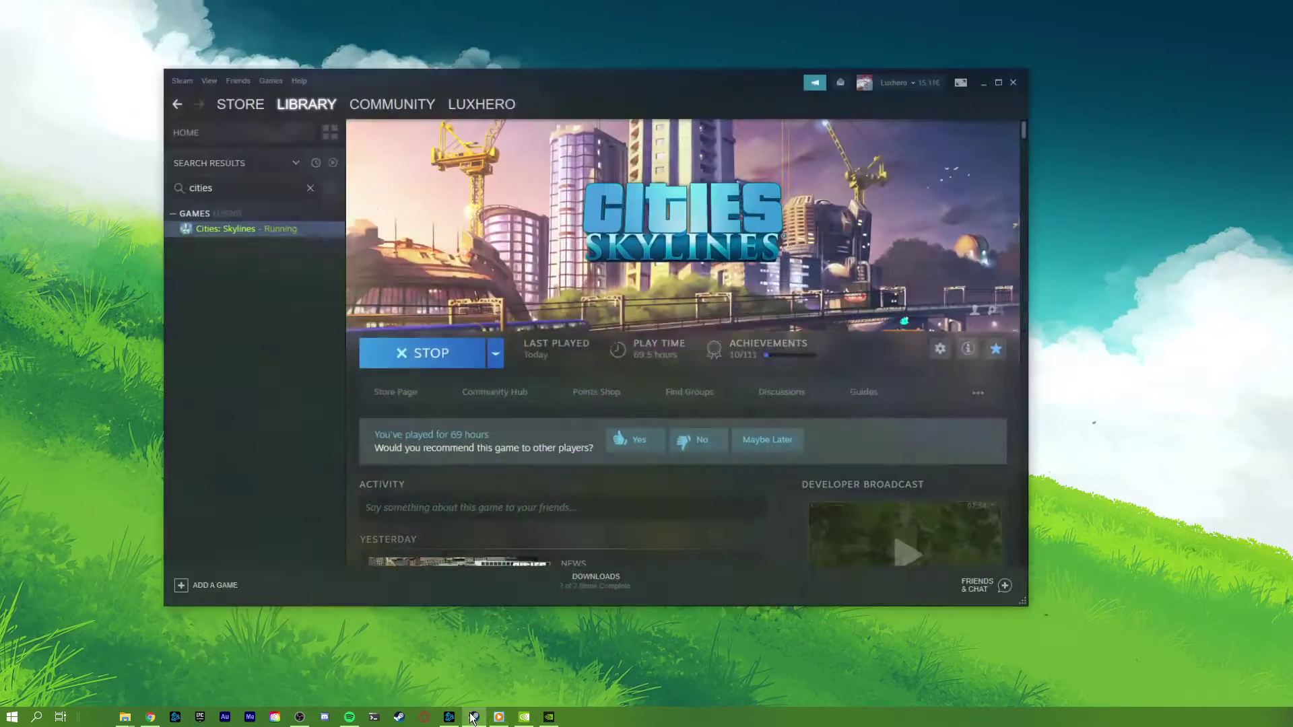
In Steam, open the properties of Cities: Skylines and close the main library window.
{"action": "right_click", "coordinate": [241, 222]}
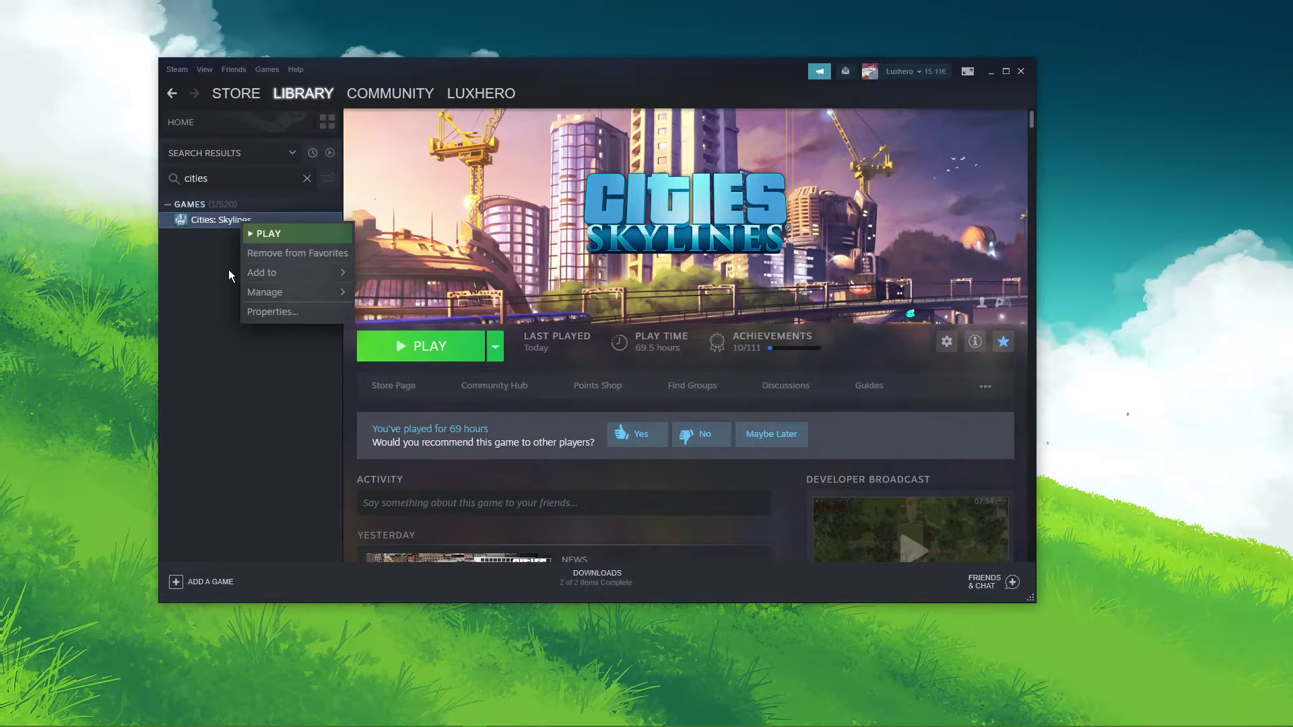
{"action": "left_click", "coordinate": [262, 316]}
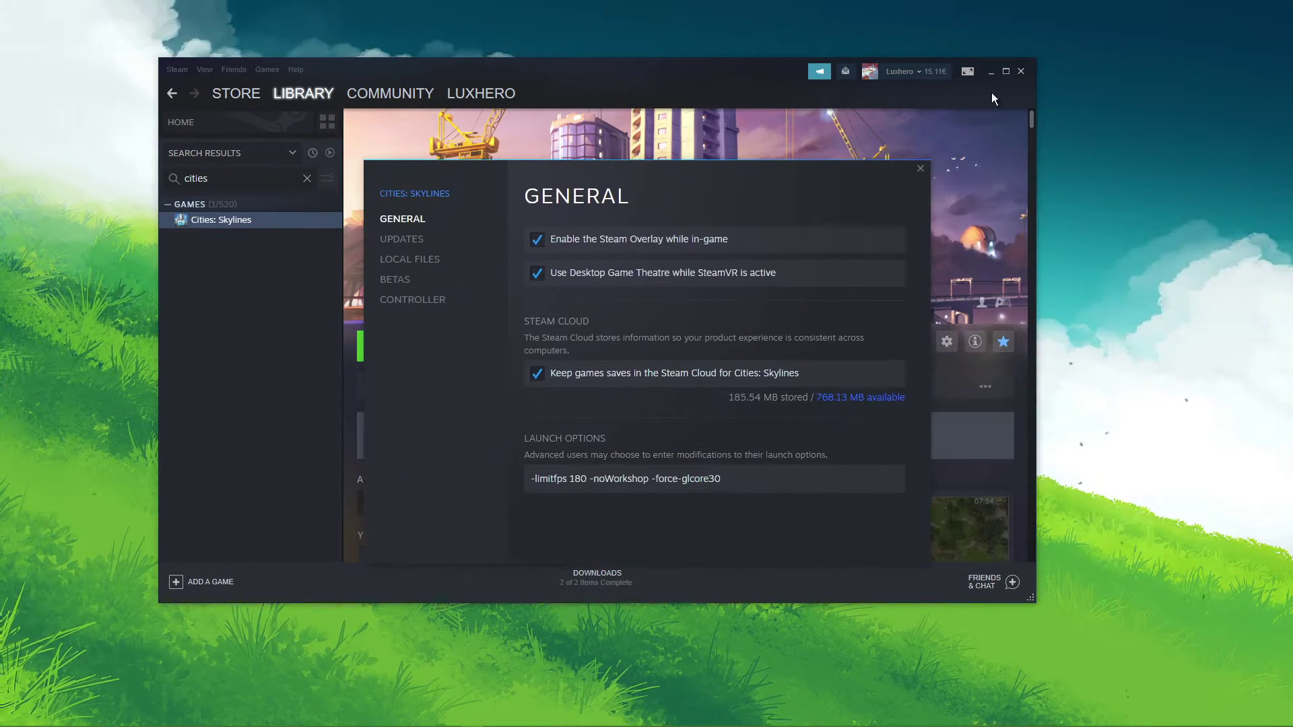
{"action": "left_click", "coordinate": [1020, 74]}
{"action": "left_click", "coordinate": [1020, 73]}
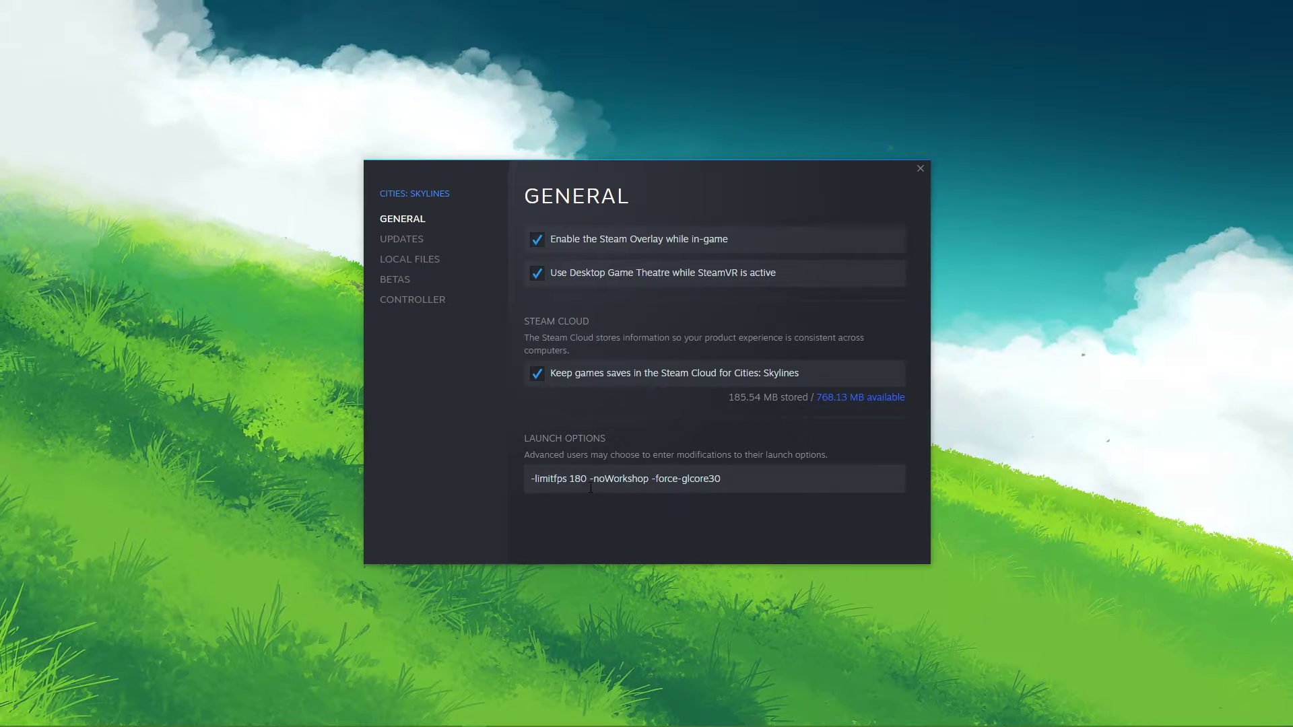
Set the frame rate limit in the Cities: Skylines launch options to -limitfps 200.
{"action": "left_click_drag", "start_coordinate": [588, 480], "coordinate": [514, 479]}
{"action": "left_click", "coordinate": [569, 495]}
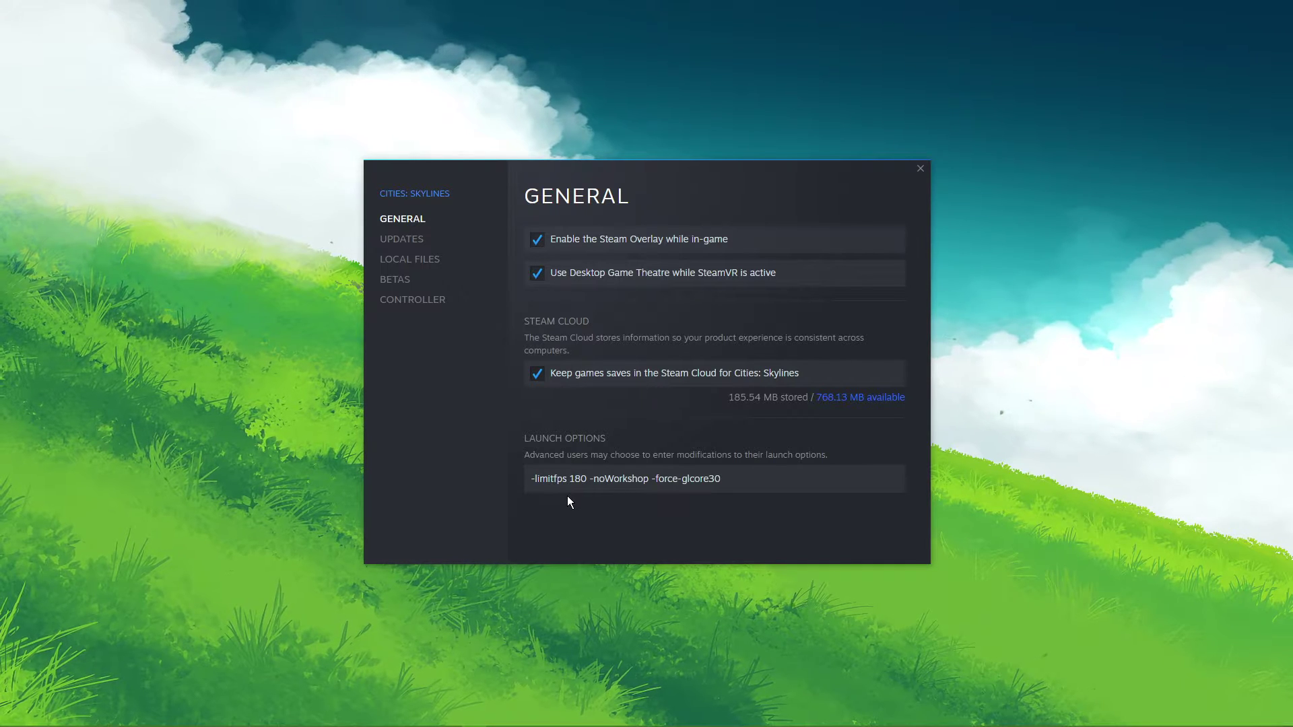
{"action": "left_click_drag", "start_coordinate": [531, 480], "coordinate": [583, 478]}
{"action": "left_click", "coordinate": [583, 478]}
{"action": "key", "text": "BackSpace"}
{"action": "key", "text": "BackSpace"}
{"action": "type", "text": "20"}
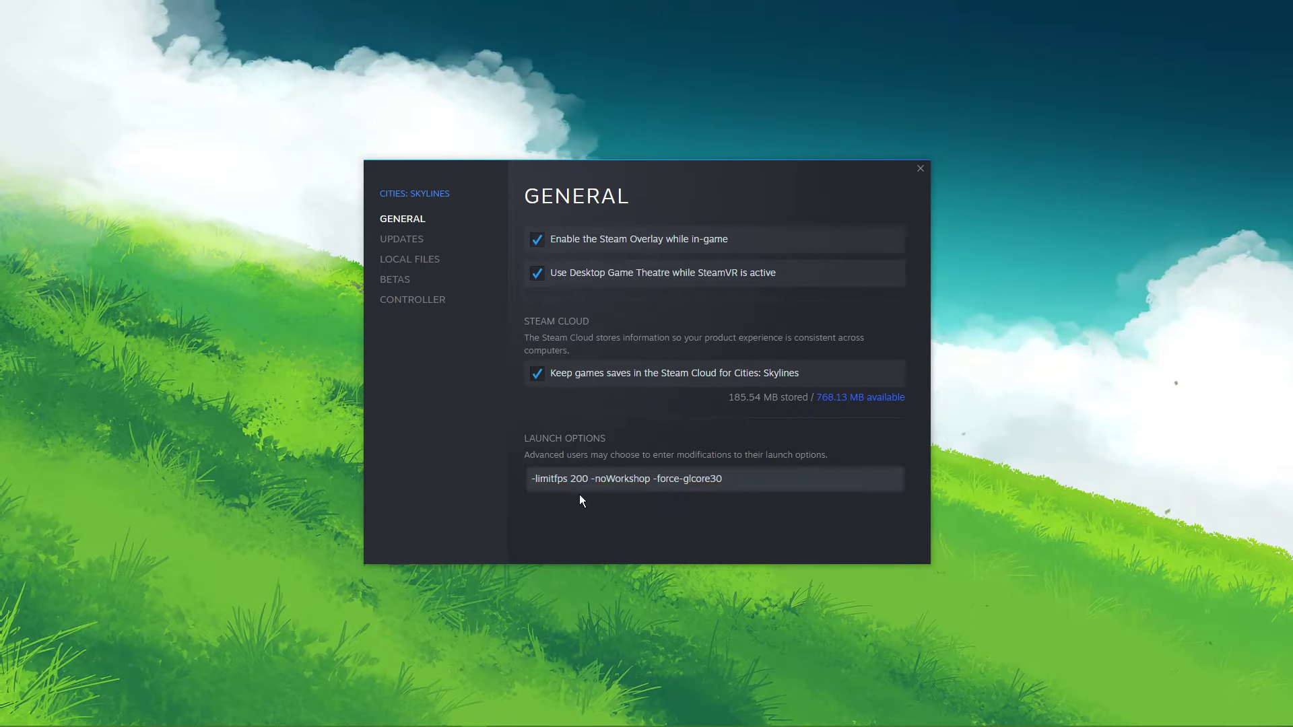
{"action": "left_click", "coordinate": [580, 495]}
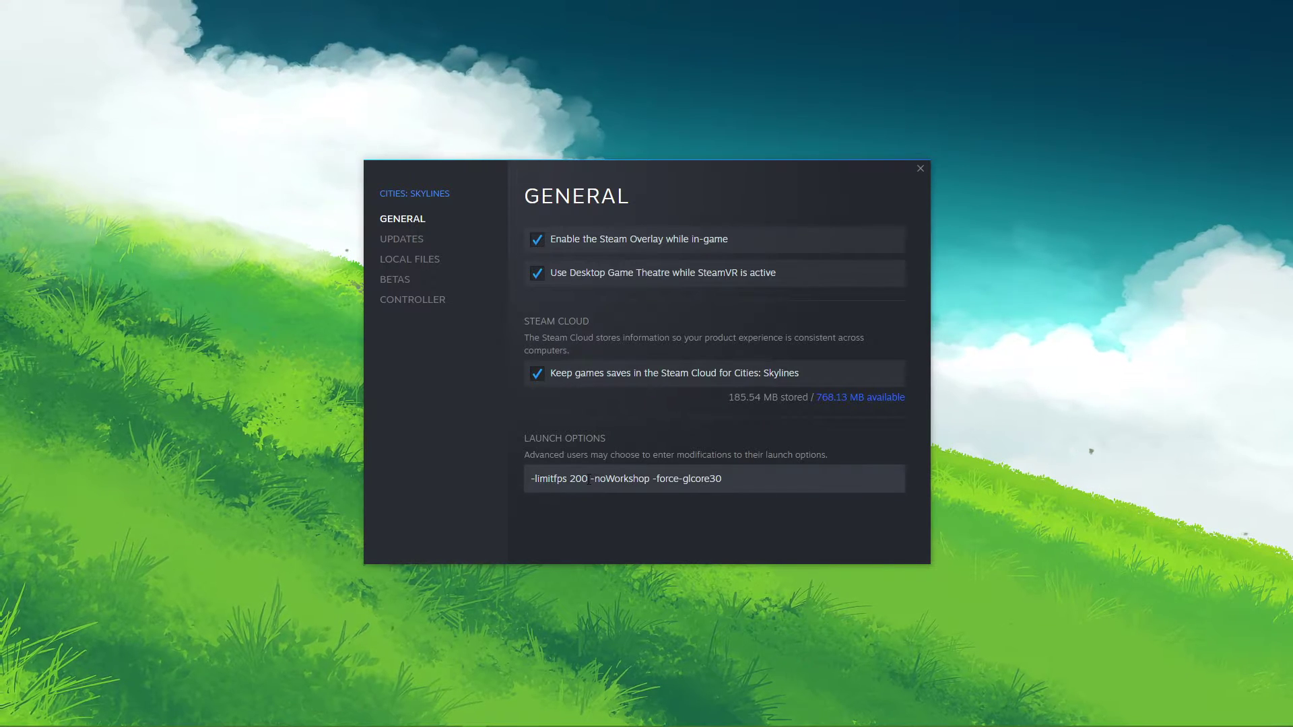
{"action": "left_click_drag", "start_coordinate": [589, 480], "coordinate": [651, 480]}
{"action": "left_click", "coordinate": [644, 515]}
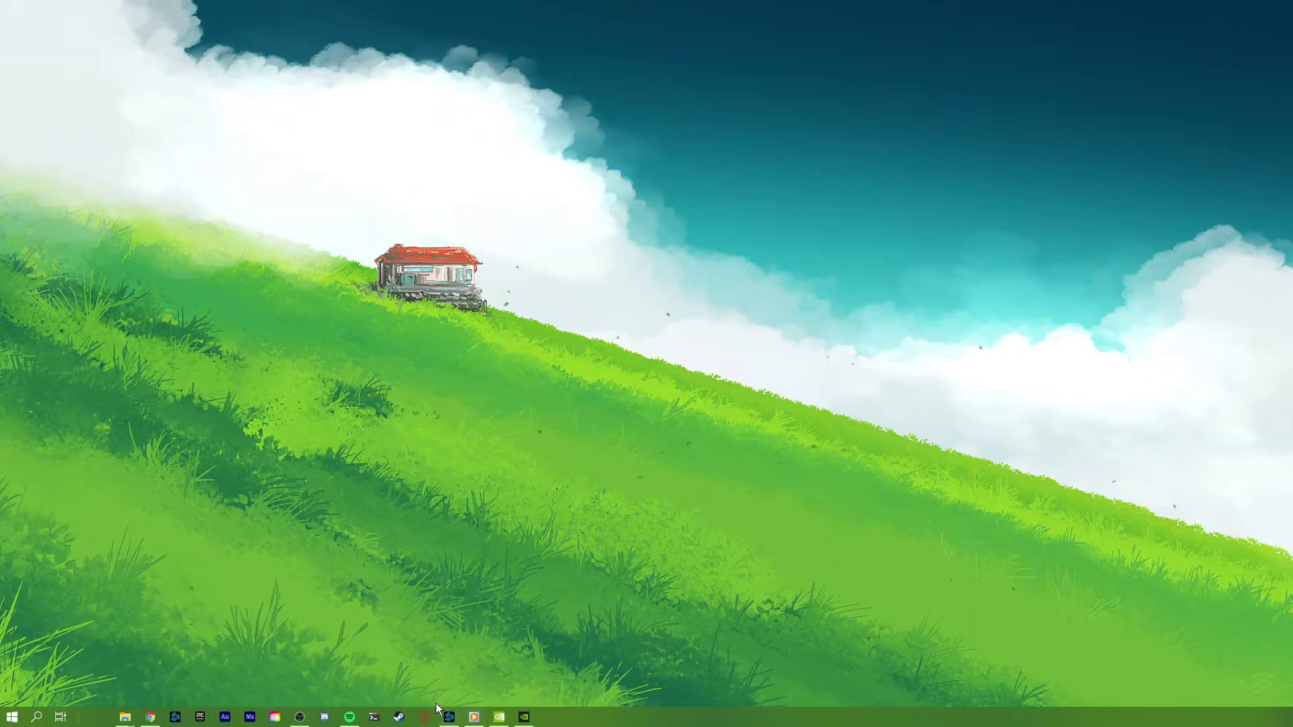
Reopen the Steam library, search for "citi" and open the properties of Cities: Skylines.
{"action": "left_click", "coordinate": [400, 718]}
{"action": "left_click", "coordinate": [283, 96]}
{"action": "left_click", "coordinate": [256, 122]}
{"action": "left_click", "coordinate": [227, 179]}
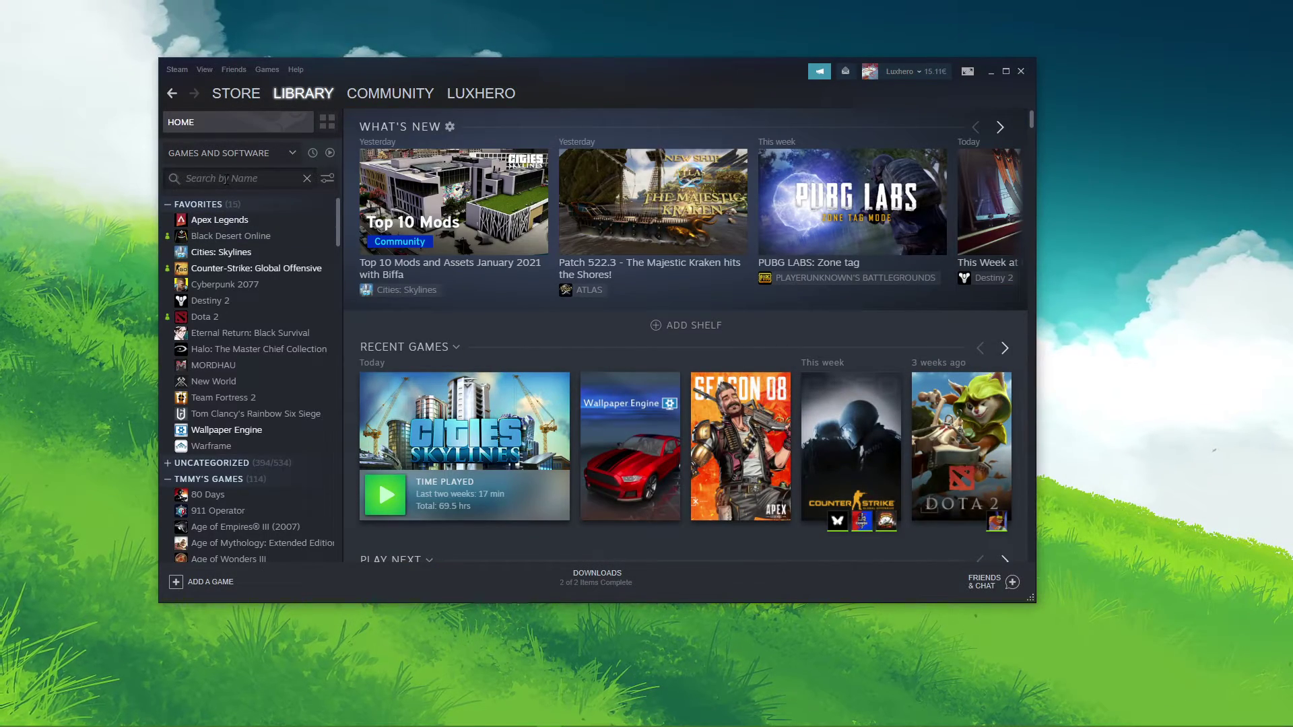
{"action": "type", "text": "citi"}
{"action": "right_click", "coordinate": [217, 220]}
{"action": "left_click", "coordinate": [233, 304]}
View the game's local files options, including verifying the integrity of game files, and close the properties.
{"action": "left_click_drag", "start_coordinate": [1219, 203], "coordinate": [556, 177]}
{"action": "left_click", "coordinate": [439, 232]}
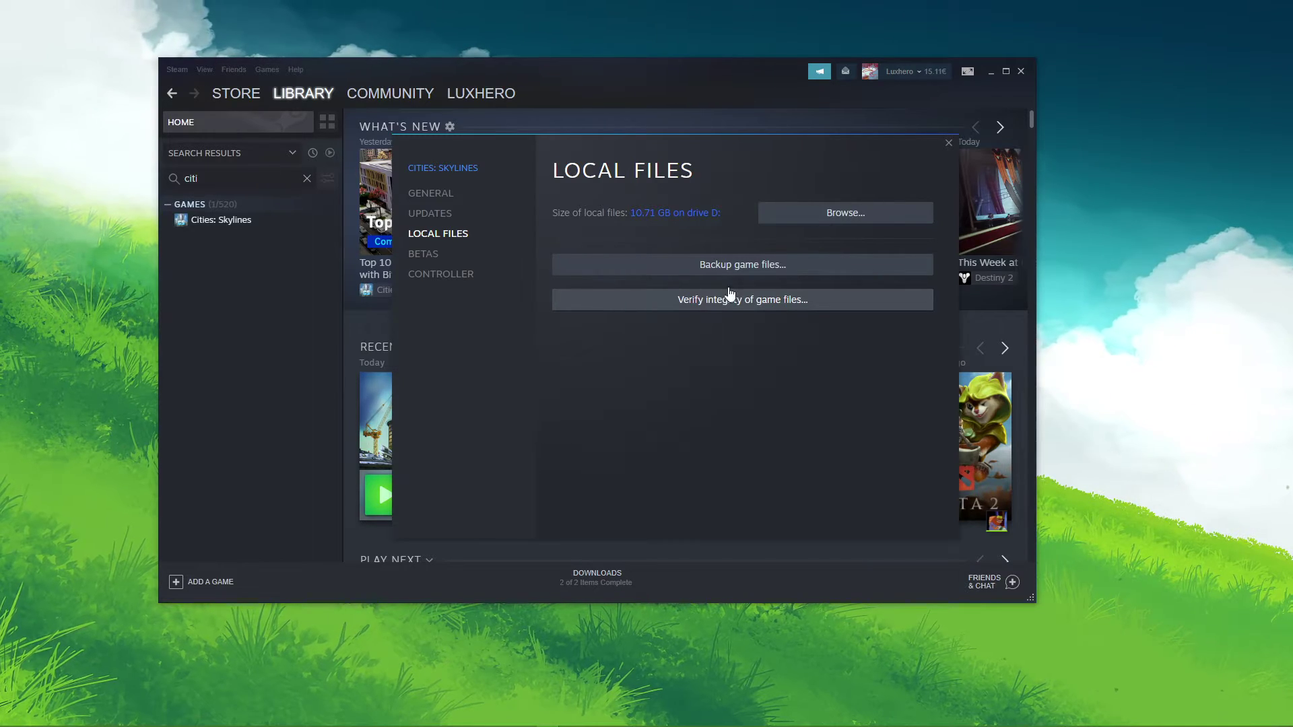
{"action": "left_click", "coordinate": [949, 143]}
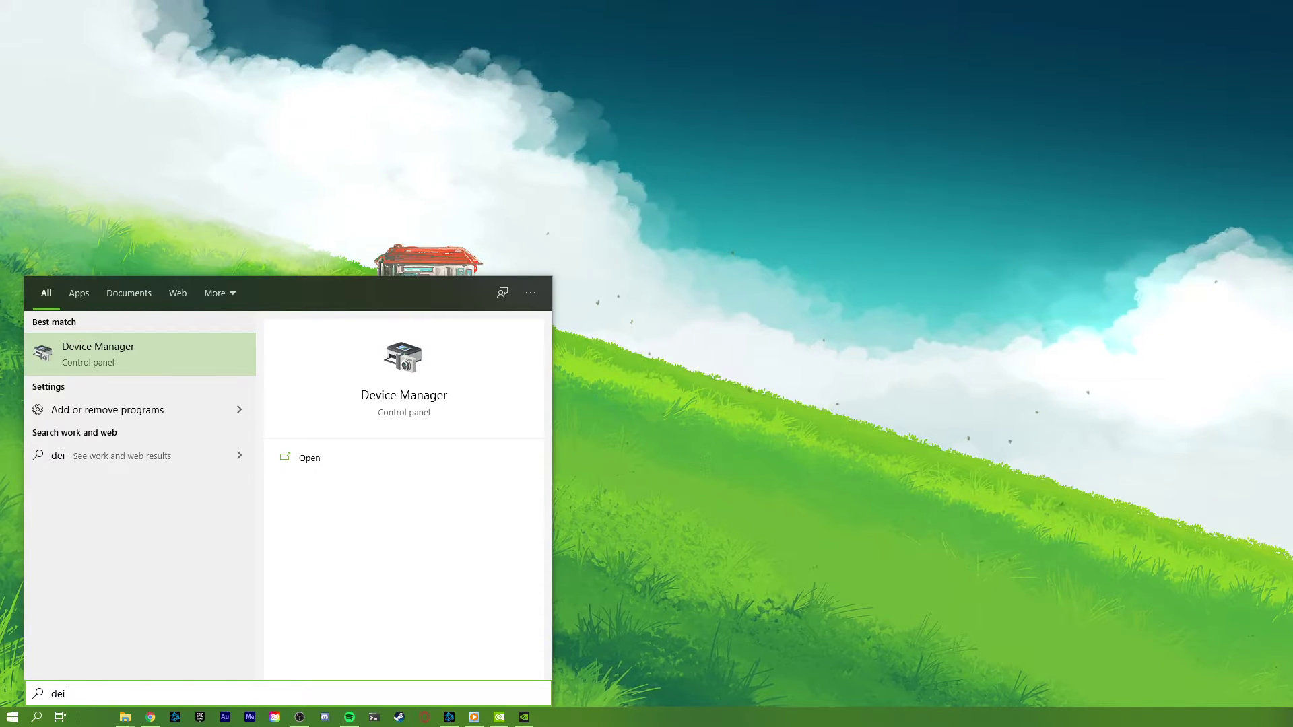
Open Device Manager, expand the mice and disk drives categories, and collapse Other devices.
{"action": "key", "text": "Return"}
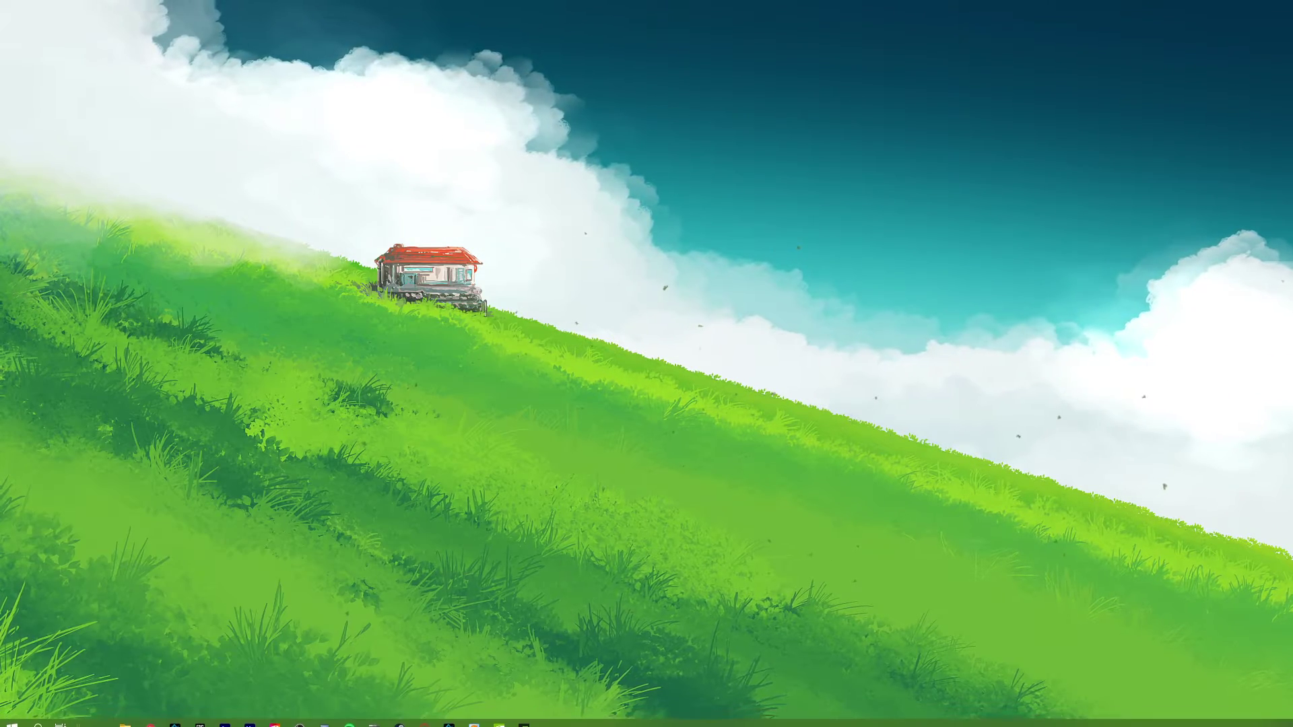
{"action": "left_click_drag", "start_coordinate": [425, 35], "coordinate": [794, 137]}
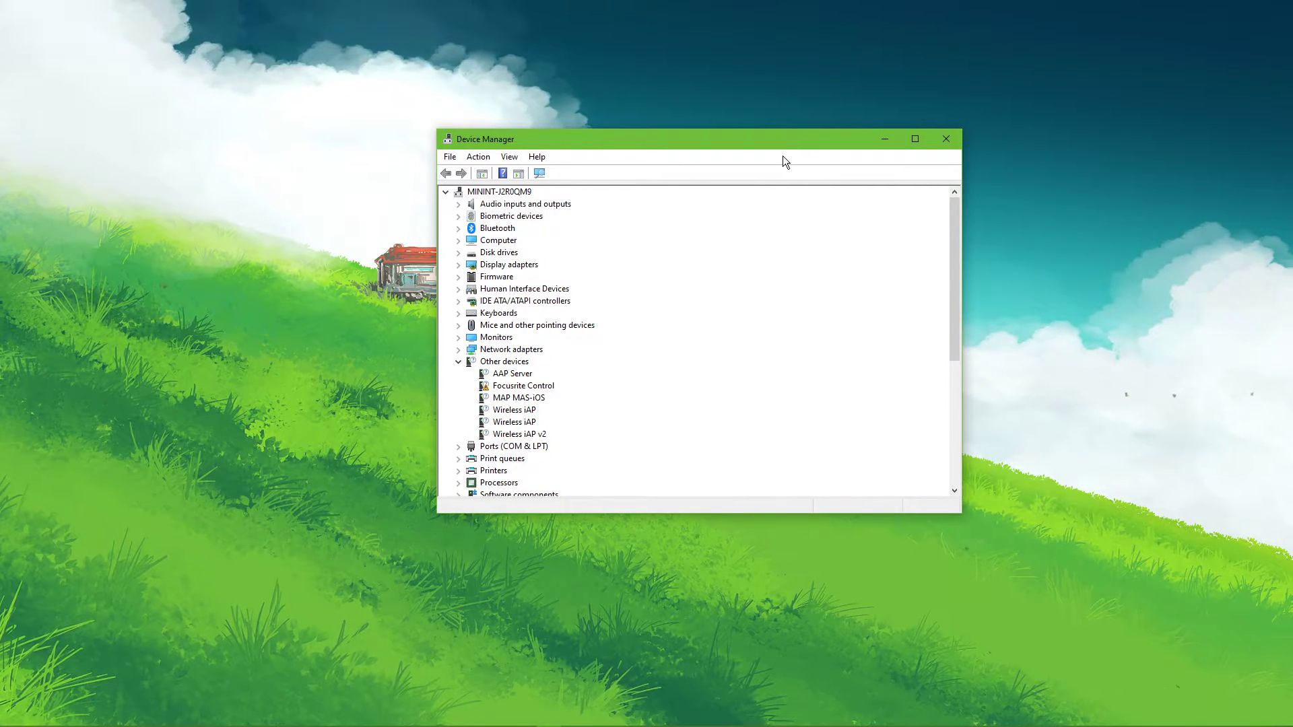
{"action": "left_click", "coordinate": [458, 326]}
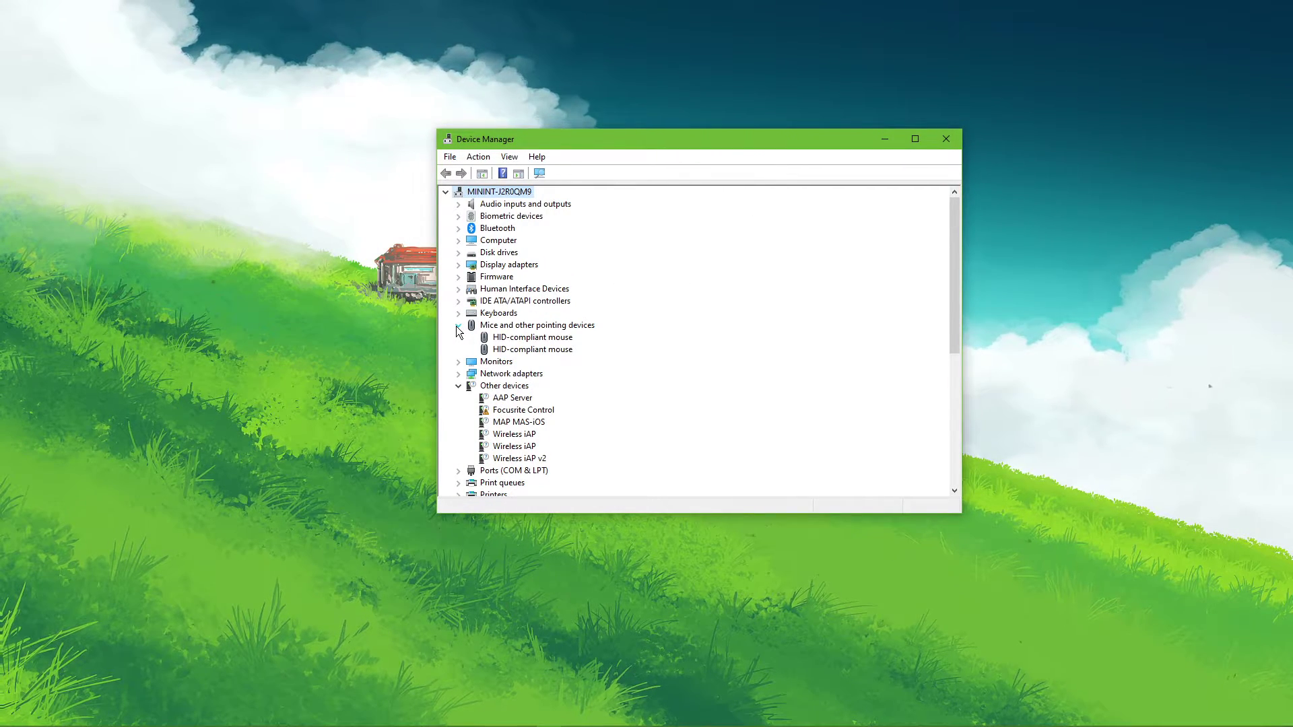
{"action": "left_click", "coordinate": [458, 386]}
{"action": "left_click", "coordinate": [458, 253]}
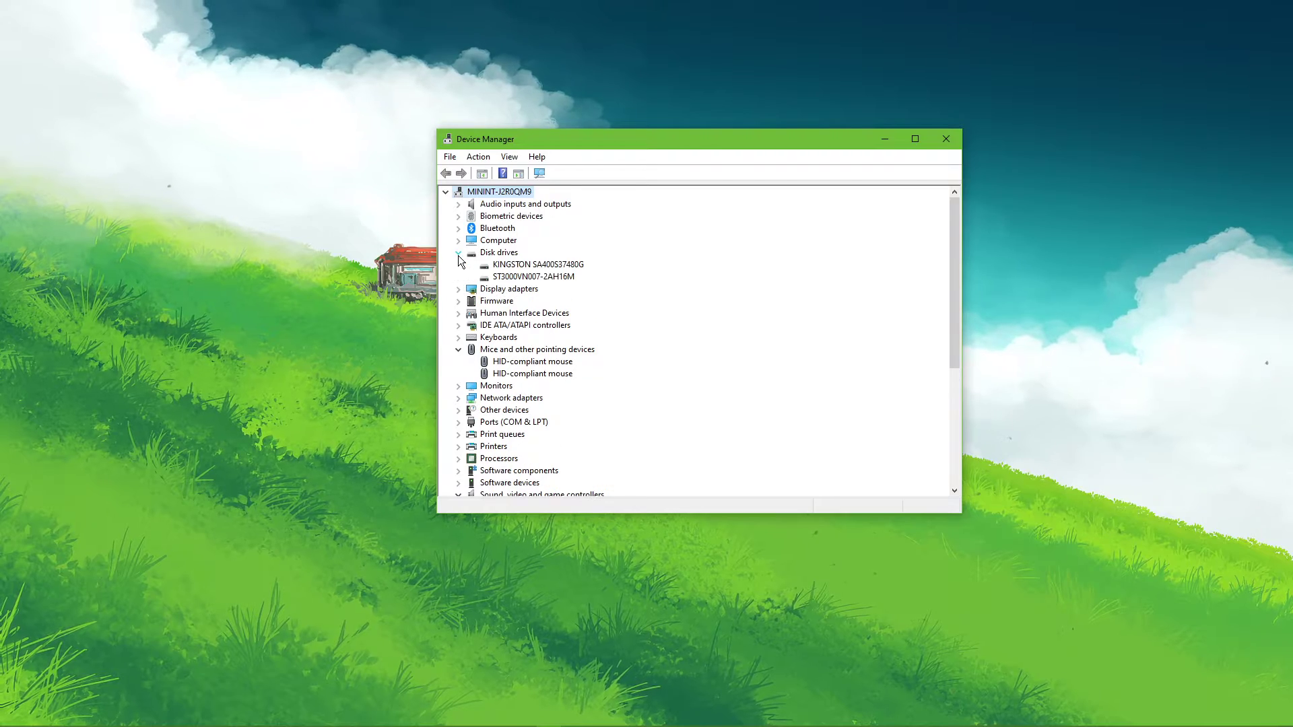
View the driver update options for the first HID-compliant mouse, and close the wizard without updating.
{"action": "left_click", "coordinate": [509, 363]}
{"action": "right_click", "coordinate": [510, 366]}
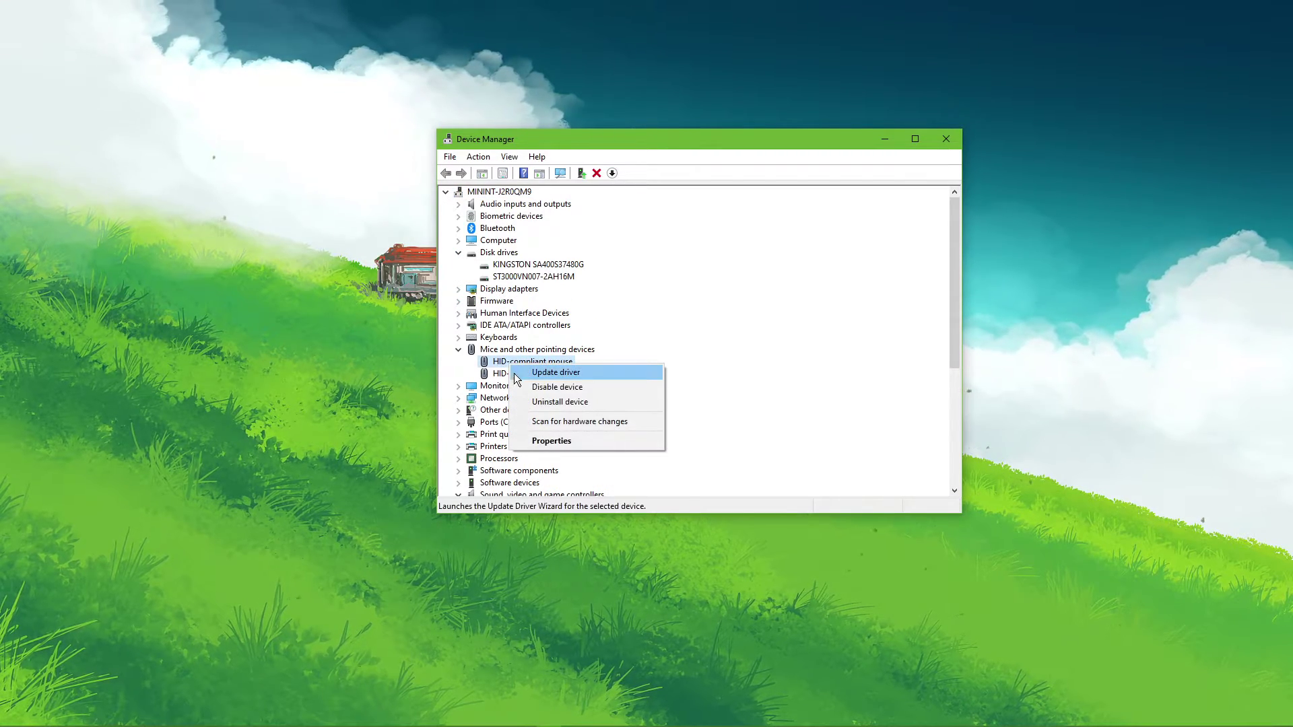
{"action": "left_click", "coordinate": [587, 375]}
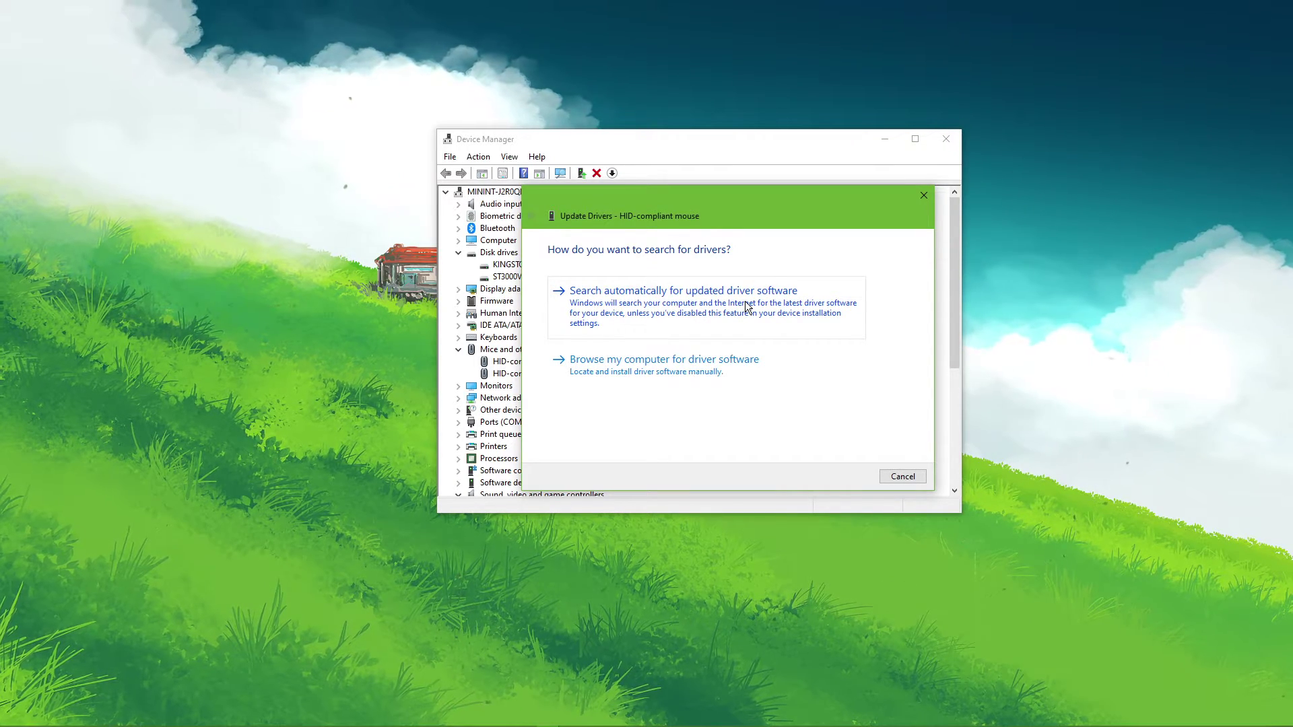
{"action": "left_click", "coordinate": [923, 196]}
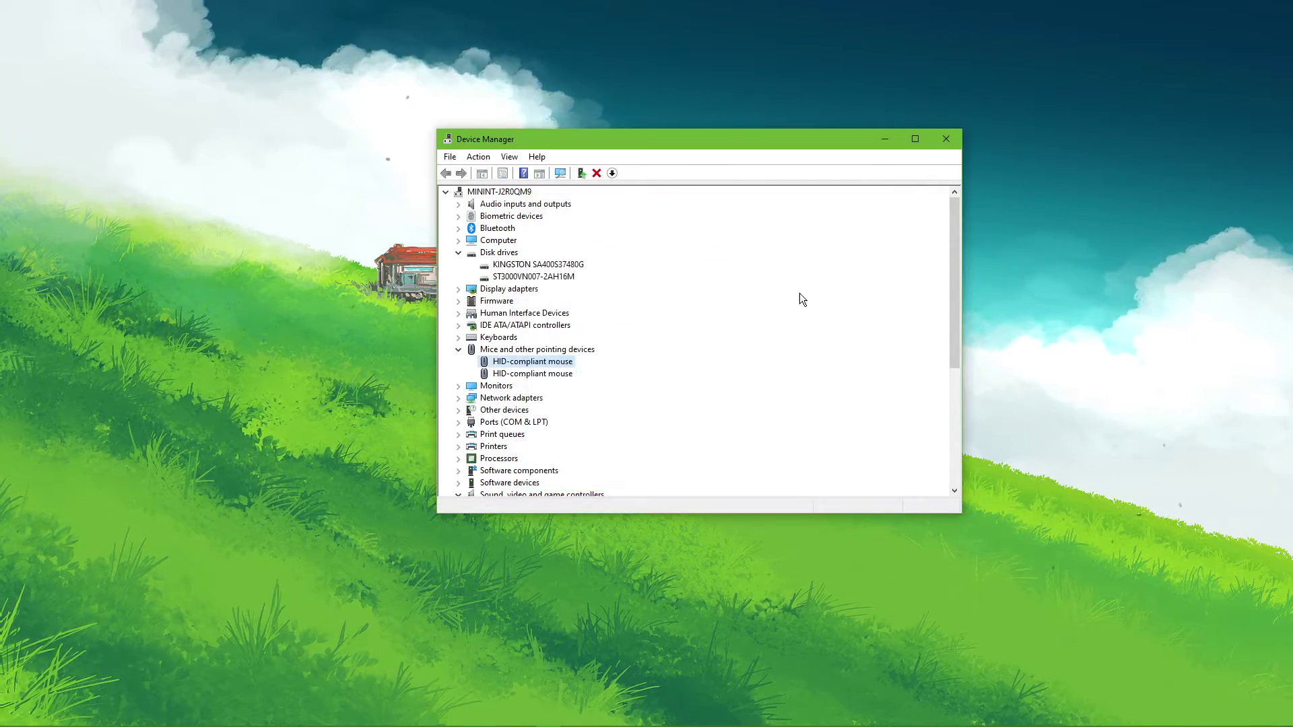
View the manual driver browsing options for the second HID-compliant mouse, and cancel the update.
{"action": "left_click", "coordinate": [538, 374]}
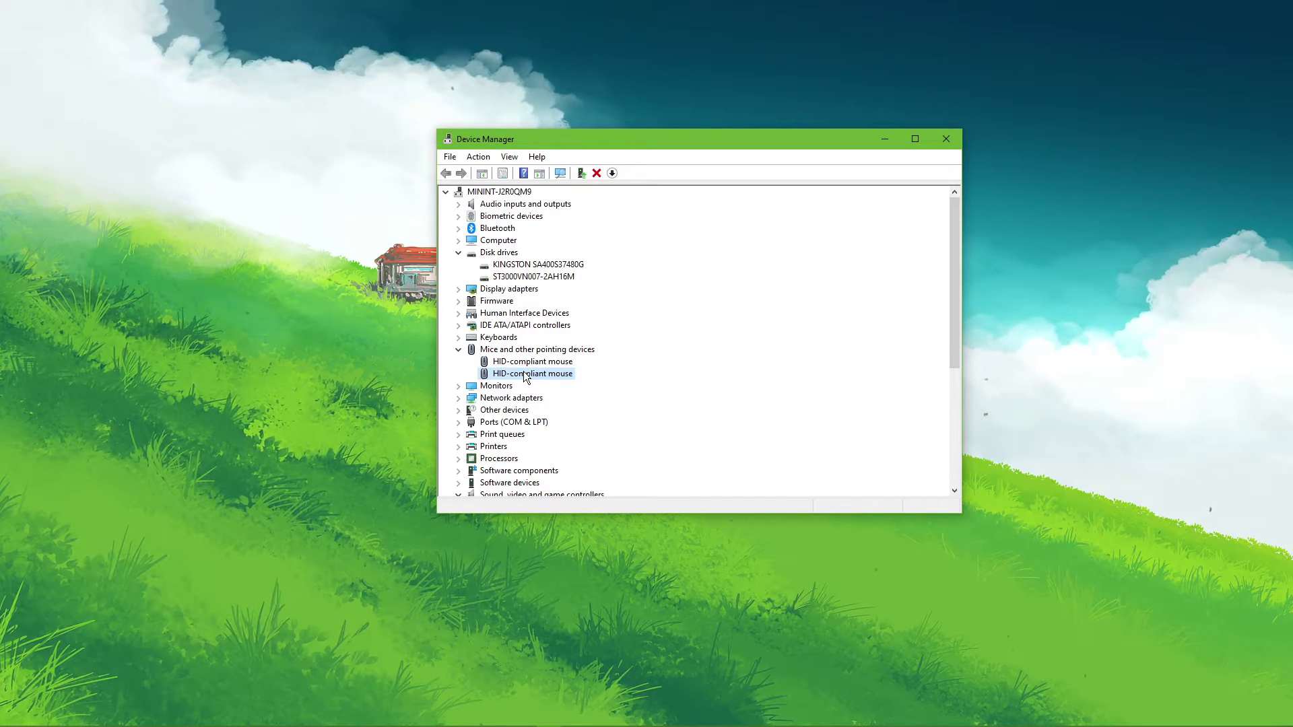
{"action": "right_click", "coordinate": [530, 374]}
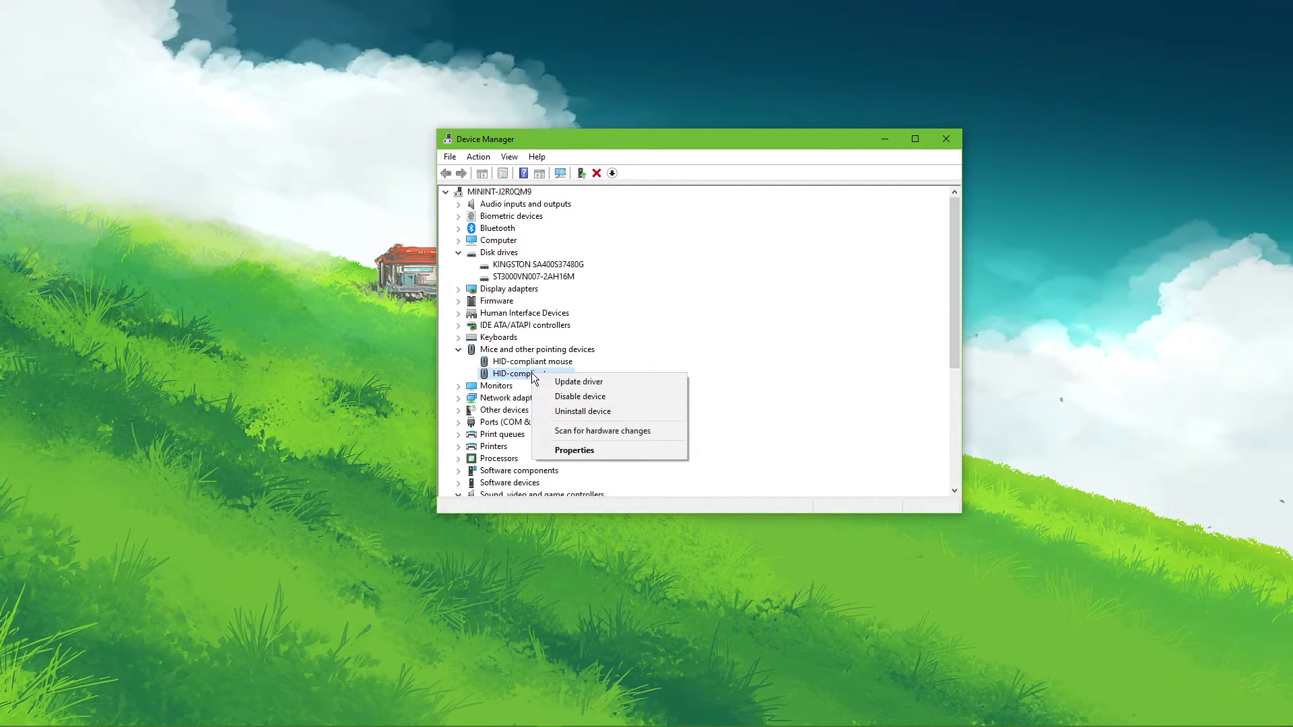
{"action": "left_click", "coordinate": [543, 382]}
{"action": "left_click", "coordinate": [546, 389]}
{"action": "left_click", "coordinate": [874, 476]}
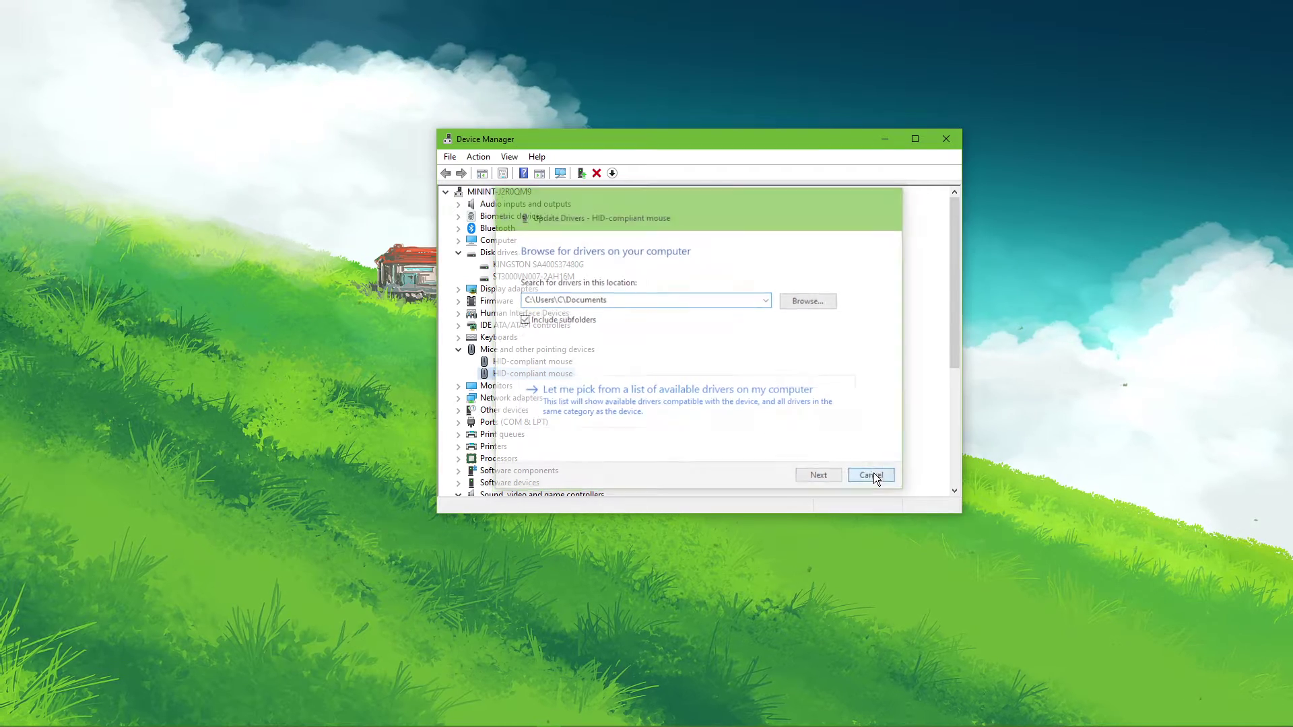
Expand the display adapters category to view the installed graphics card.
{"action": "left_click", "coordinate": [458, 289]}
{"action": "scroll", "coordinate": [625, 338], "scroll_direction": "down", "scroll_amount": 1}
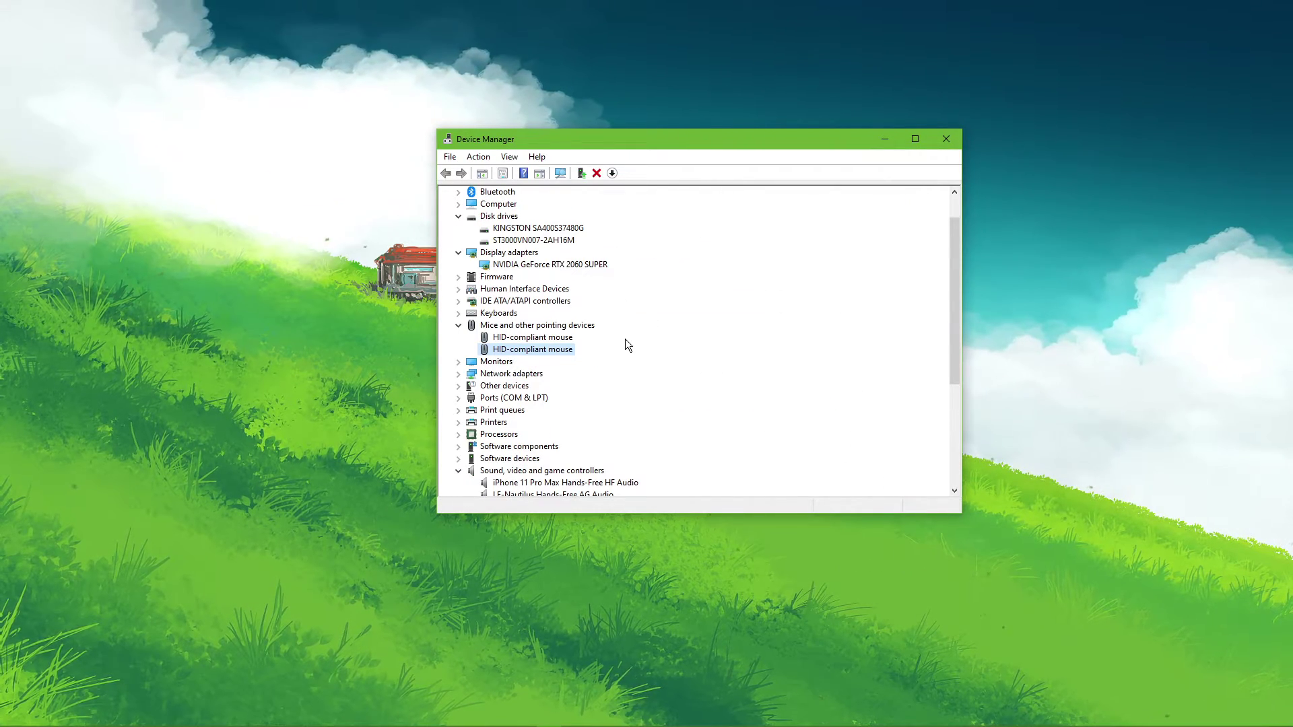
{"action": "scroll", "coordinate": [625, 339], "scroll_direction": "up", "scroll_amount": 1}
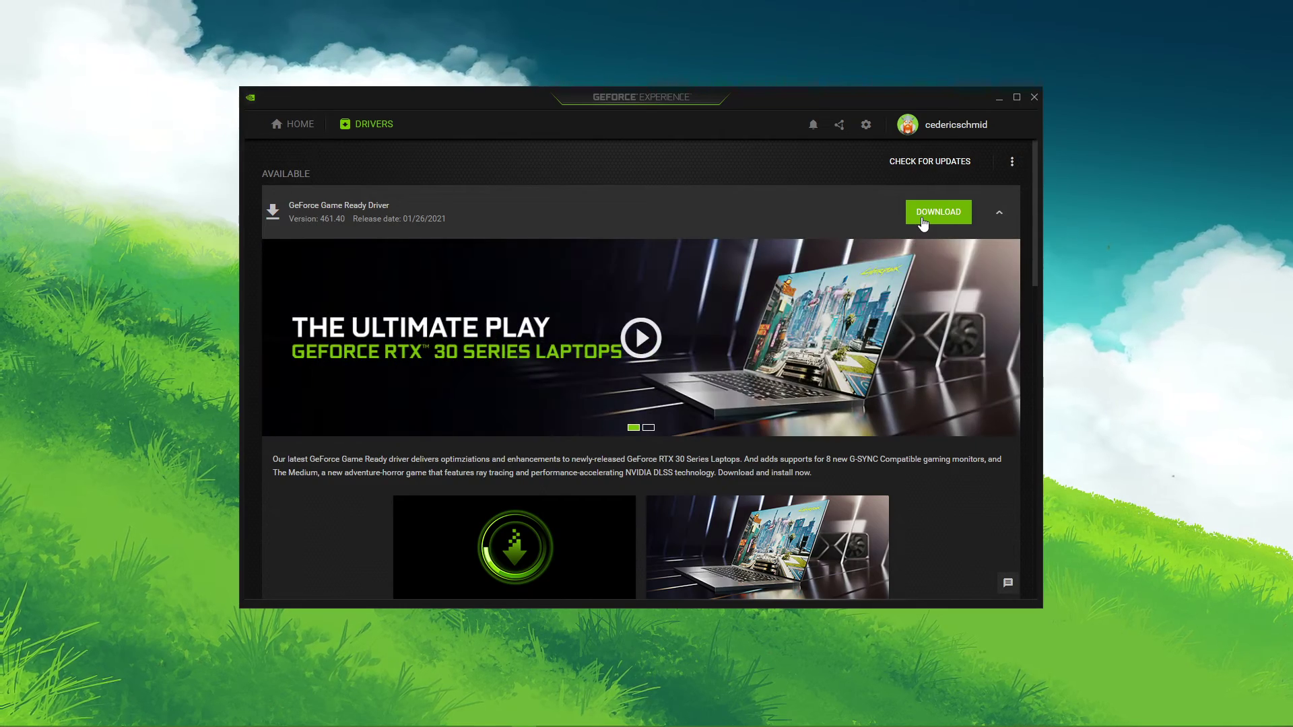
Collapse the details of the available and installed GeForce Game Ready drivers and return to the games overview.
{"action": "left_click", "coordinate": [1000, 215]}
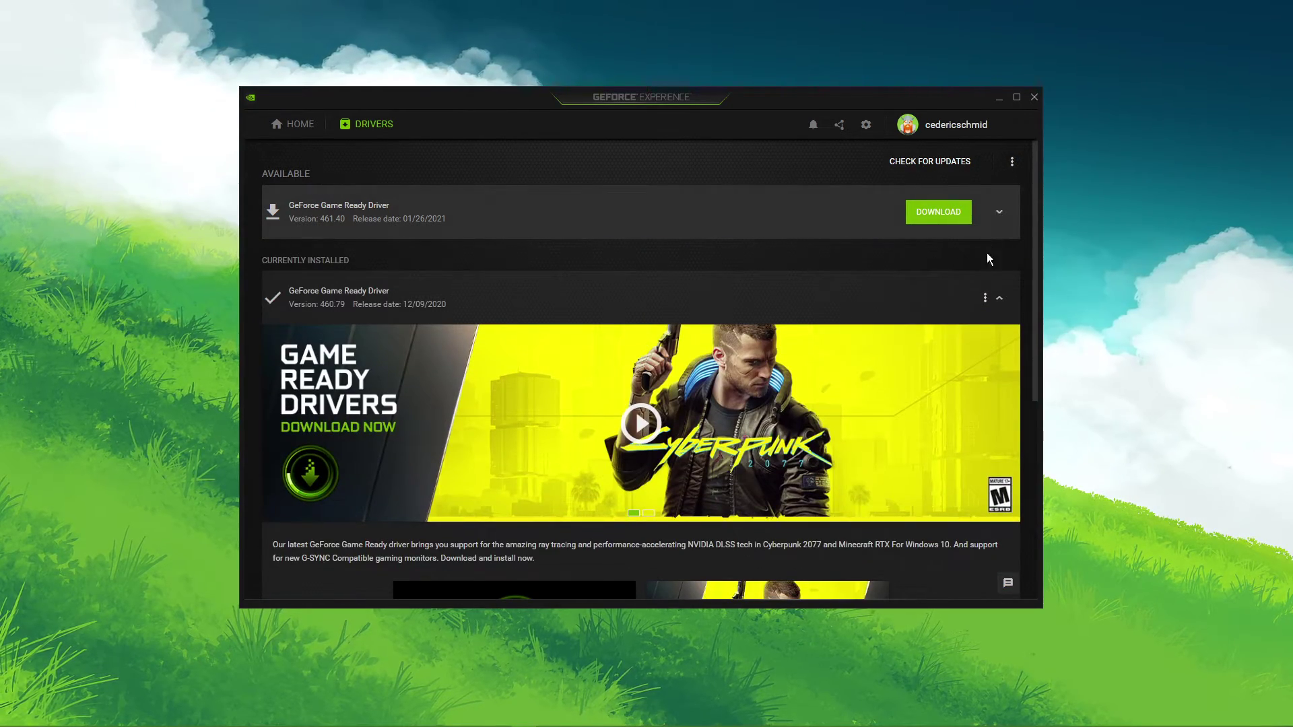
{"action": "left_click", "coordinate": [998, 298]}
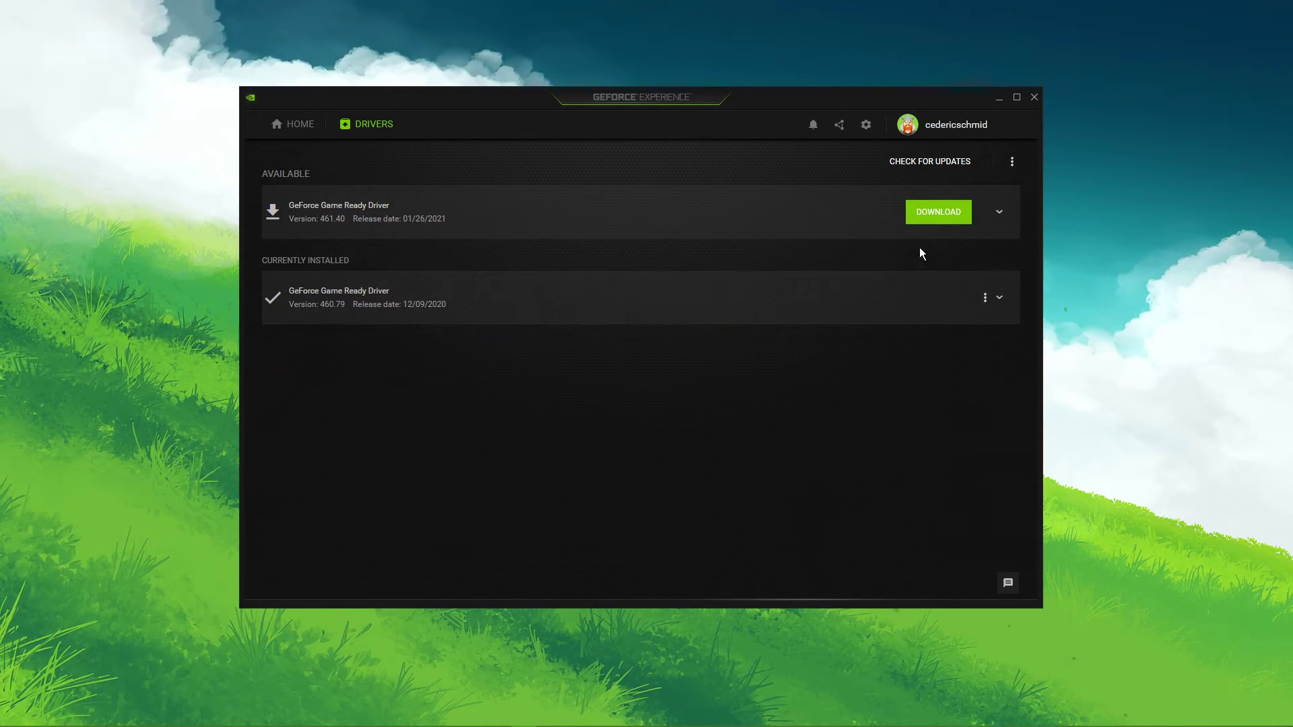
{"action": "left_click", "coordinate": [295, 125]}
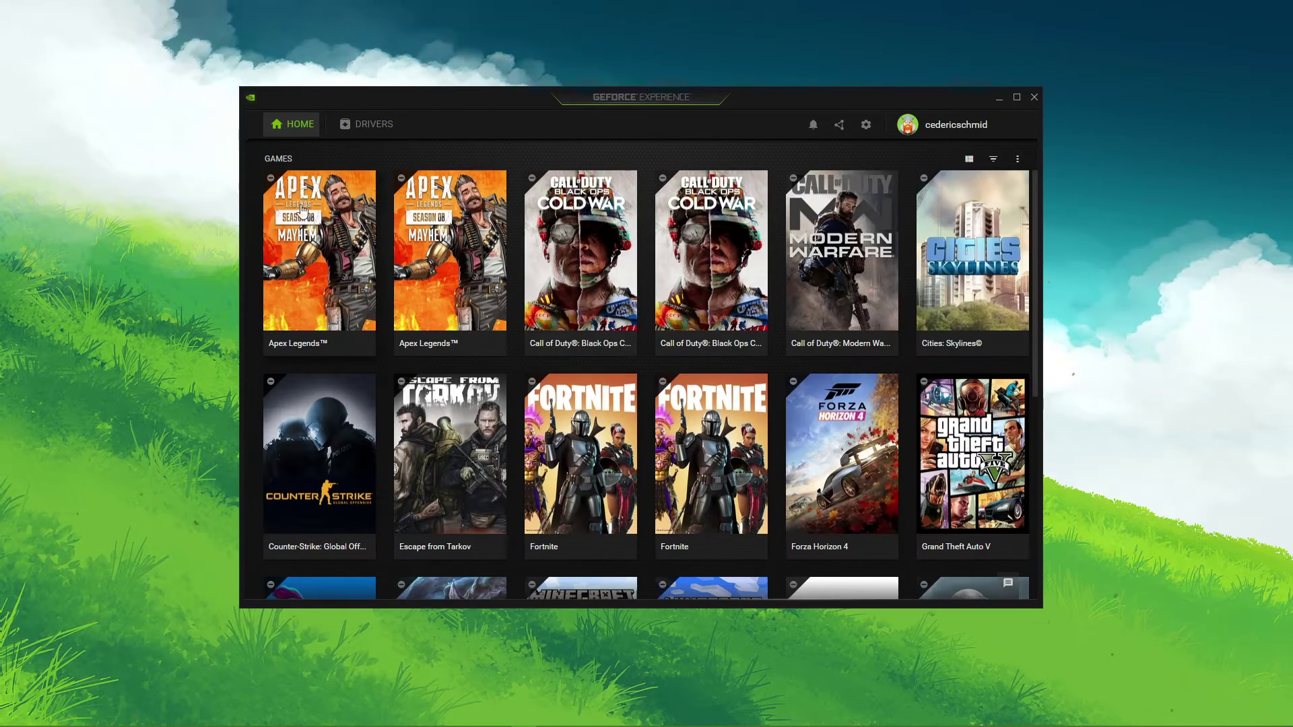
In the custom optimization settings for Cities: Skylines, set the optimization level fully to Performance and look through the available resolutions.
{"action": "mouse_move", "coordinate": [965, 302]}
{"action": "left_click", "coordinate": [971, 270]}
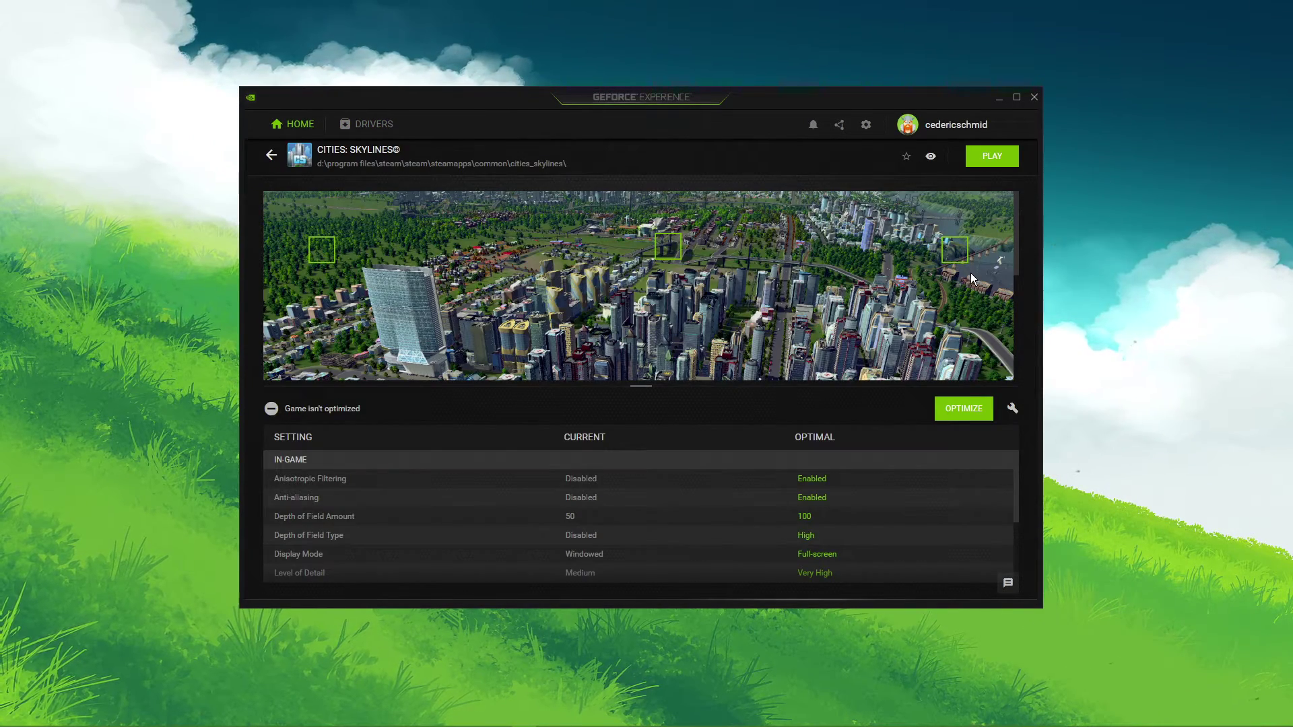
{"action": "left_click", "coordinate": [1013, 409]}
{"action": "left_click_drag", "start_coordinate": [772, 320], "coordinate": [729, 322]}
{"action": "left_click_drag", "start_coordinate": [622, 324], "coordinate": [512, 319]}
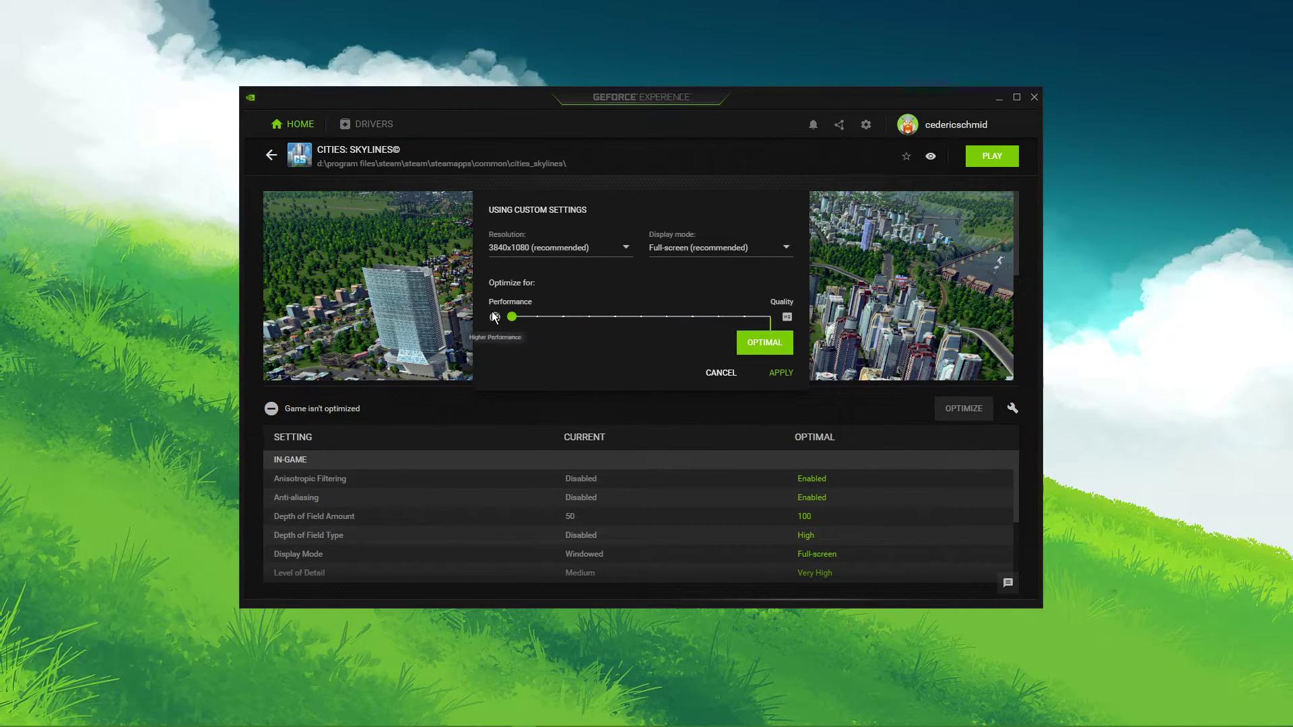
{"action": "left_click", "coordinate": [626, 248]}
{"action": "mouse_move", "coordinate": [643, 281]}
{"action": "left_mouse_down"}
{"action": "mouse_move", "coordinate": [648, 220]}
{"action": "mouse_move", "coordinate": [644, 256]}
{"action": "left_mouse_up"}
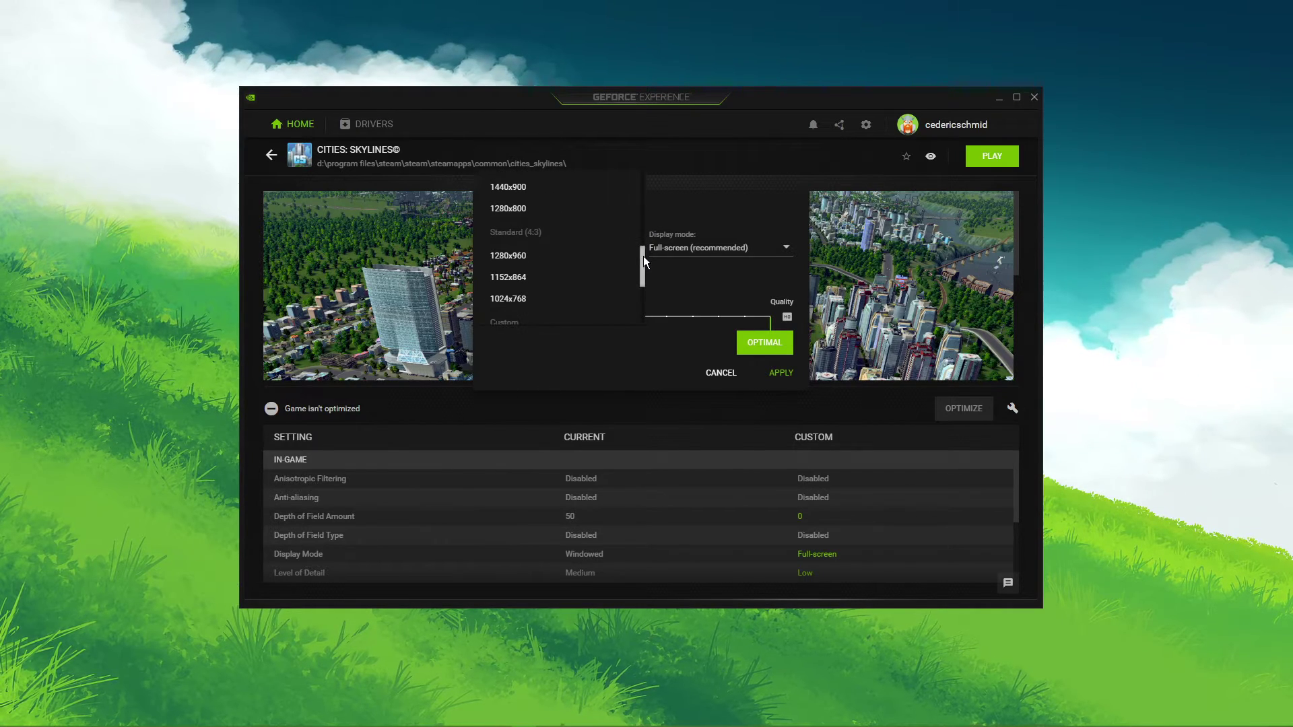
Leave the custom optimization settings and view the general GeForce Experience settings, including In-Game Overlay.
{"action": "left_click", "coordinate": [865, 125]}
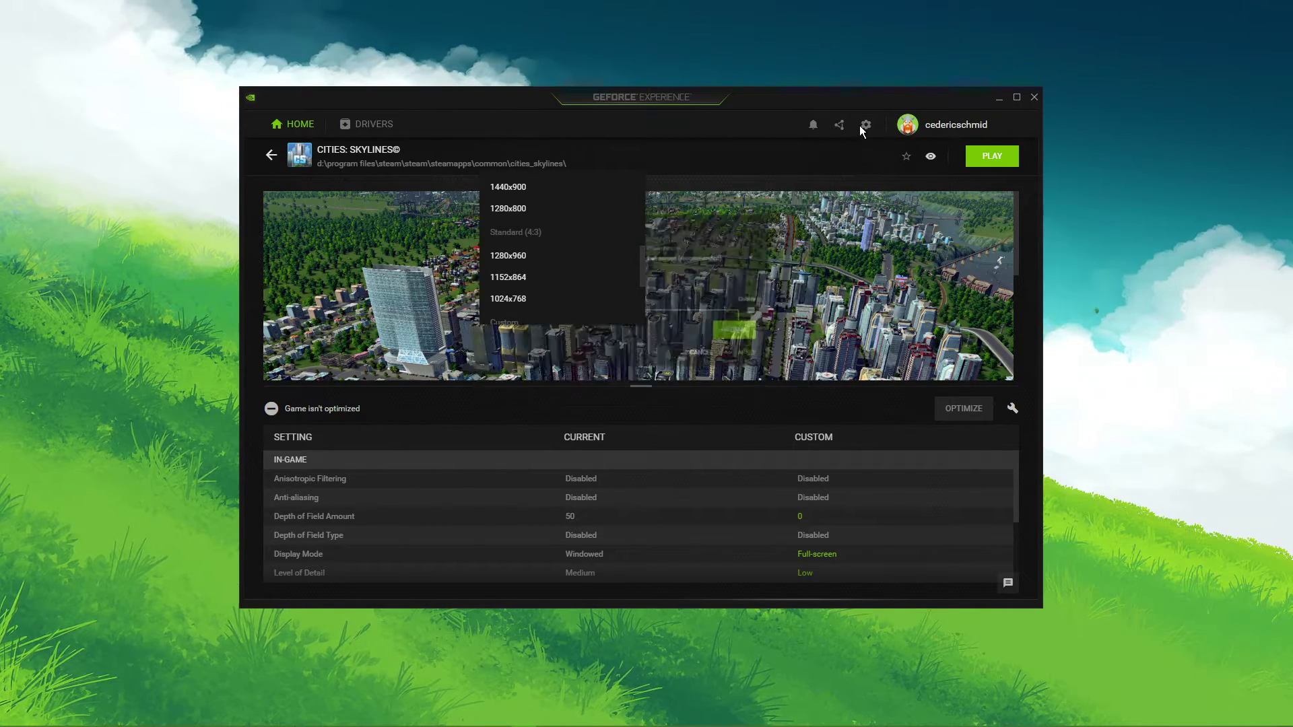
{"action": "left_click", "coordinate": [867, 126]}
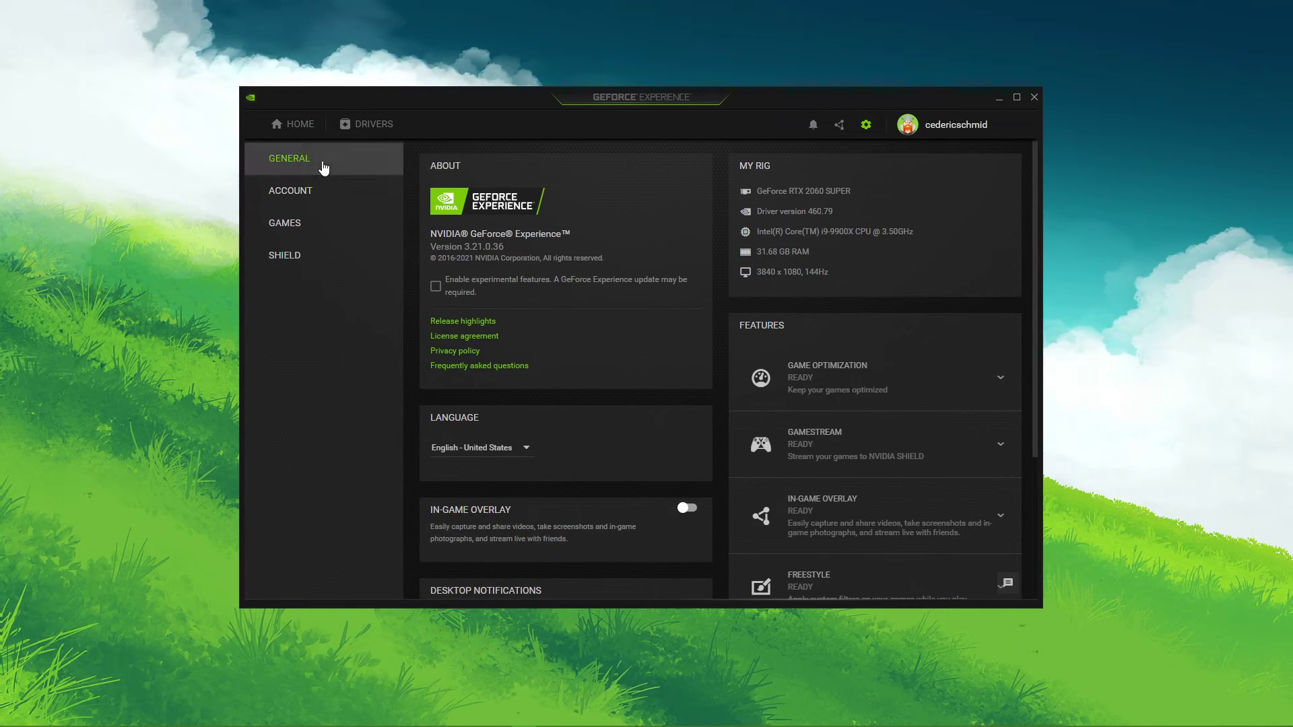
{"action": "scroll", "coordinate": [624, 378], "scroll_direction": "down", "scroll_amount": 2}
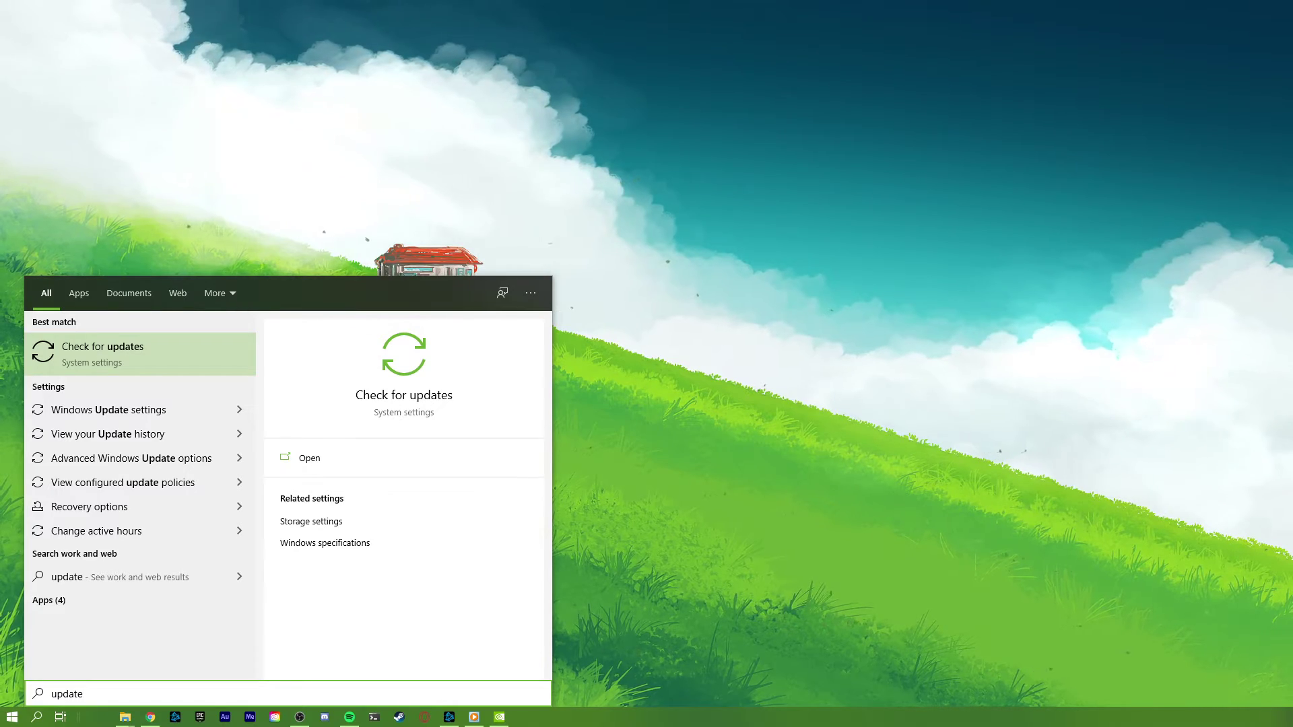
Open the Windows Update settings to check for system updates and reposition the window.
{"action": "key", "text": "Return"}
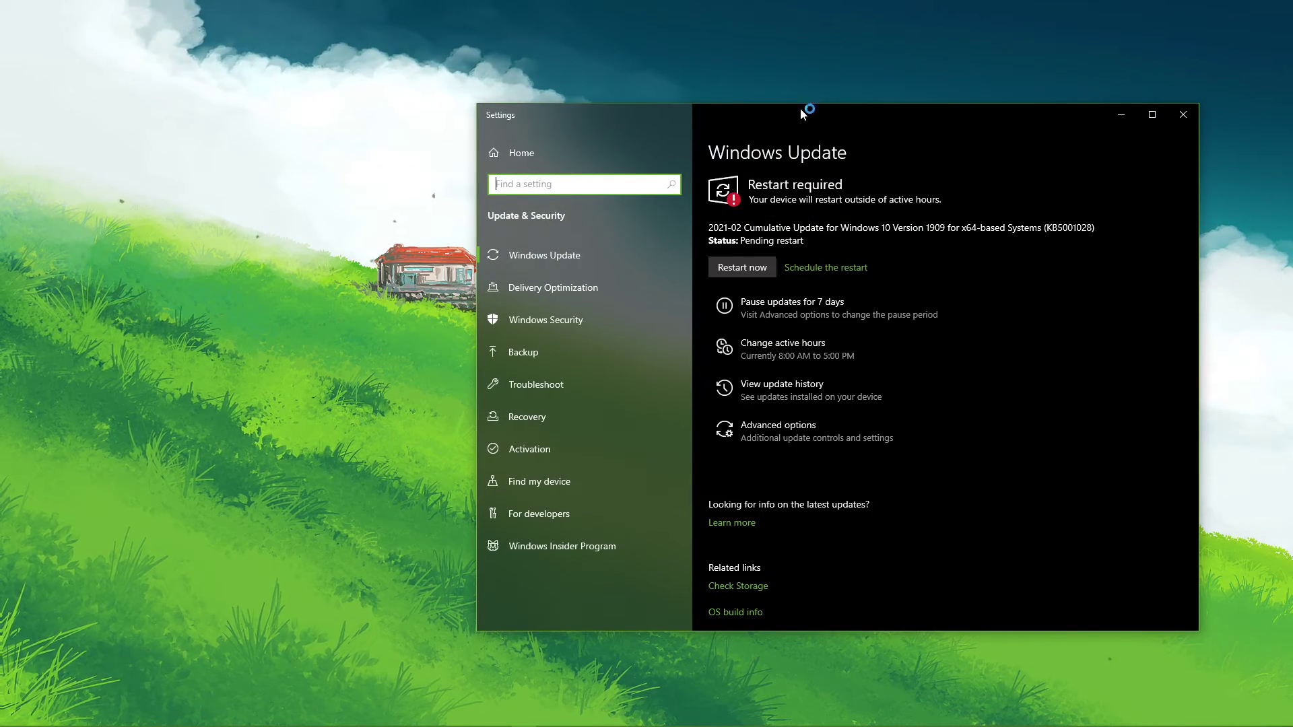
{"action": "left_click_drag", "start_coordinate": [800, 108], "coordinate": [599, 93]}
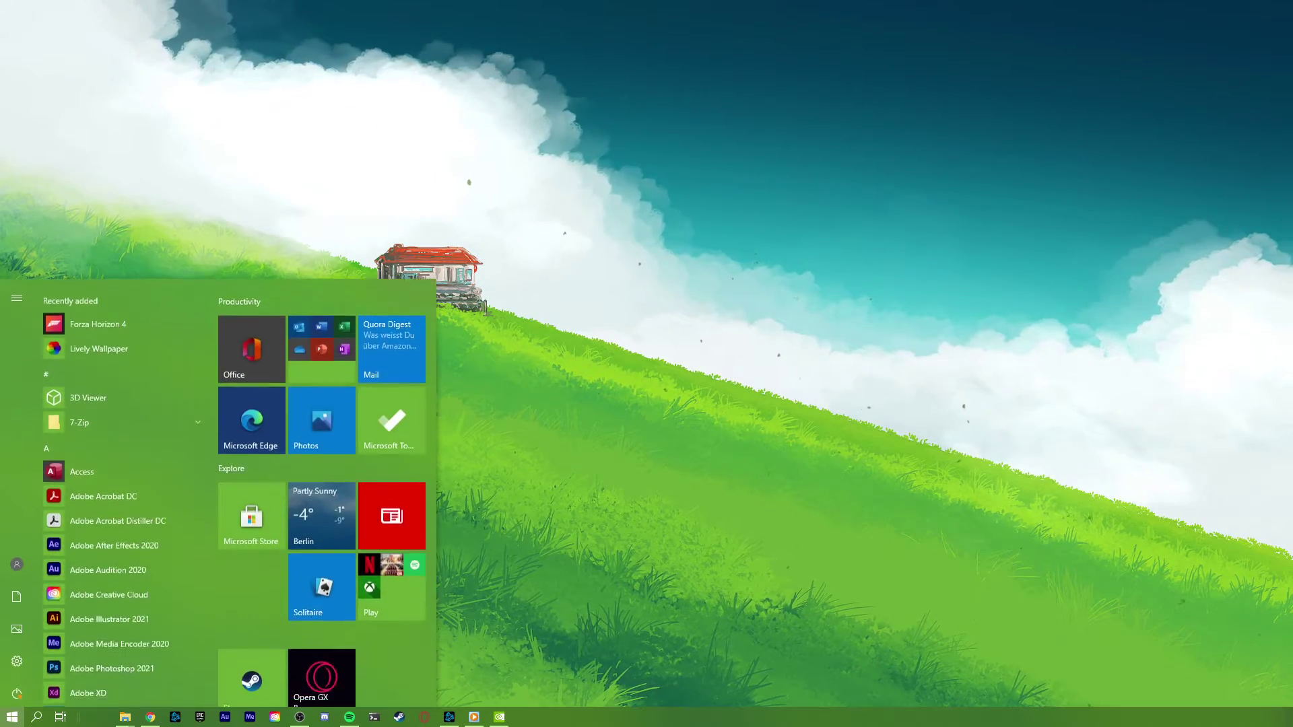
Search Windows for "game bar" and review the Game bar settings.
{"action": "type", "text": "game bar"}
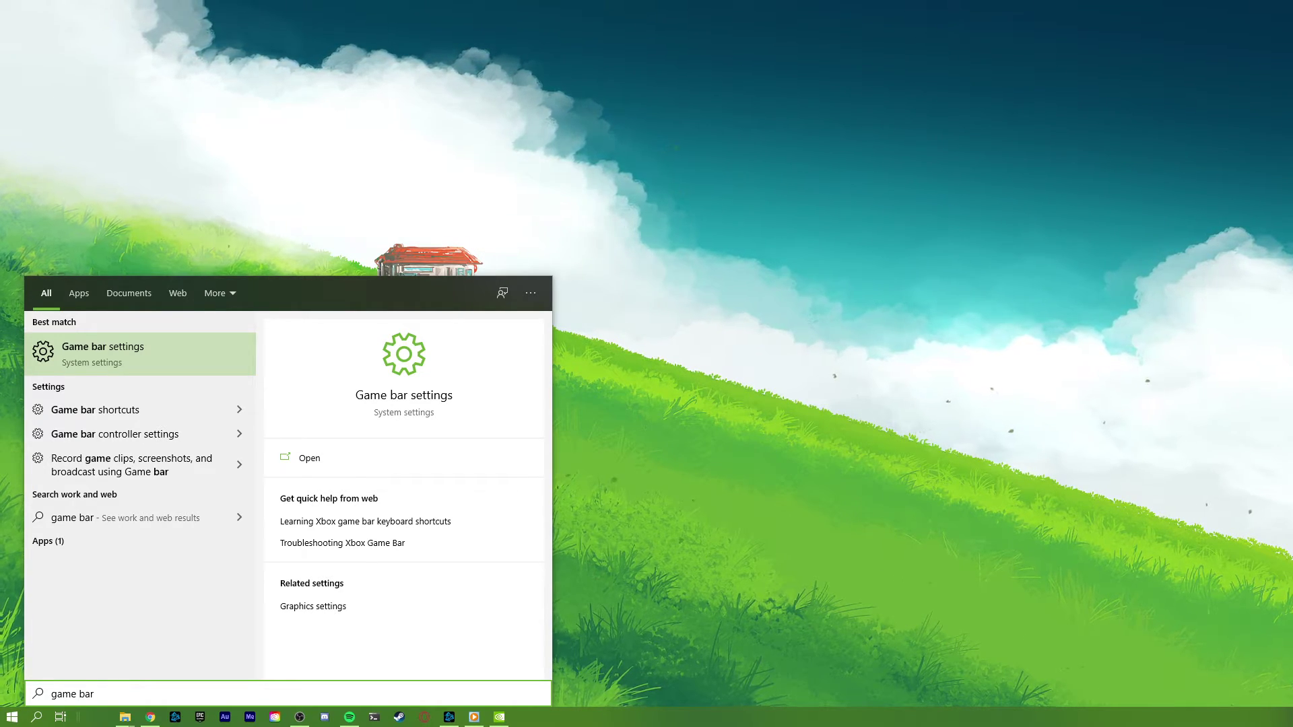
{"action": "key", "text": "Return"}
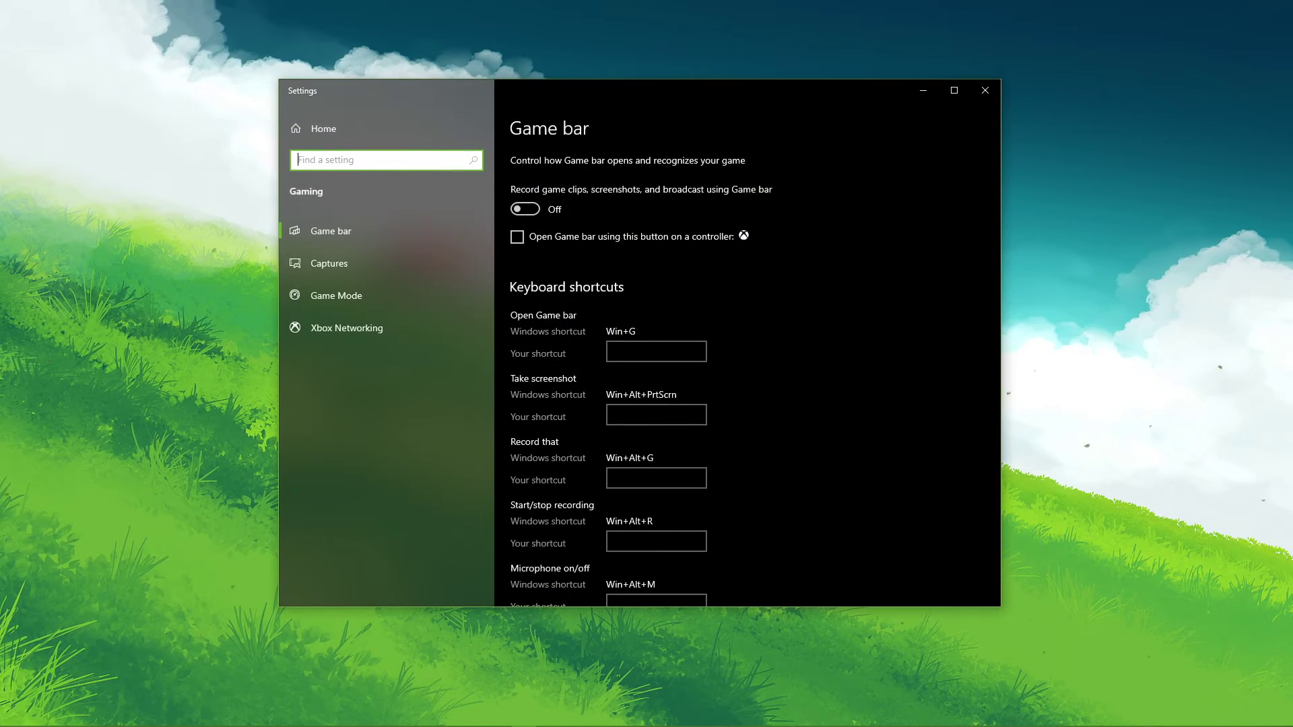
{"action": "scroll", "coordinate": [504, 232], "scroll_direction": "down", "scroll_amount": 1}
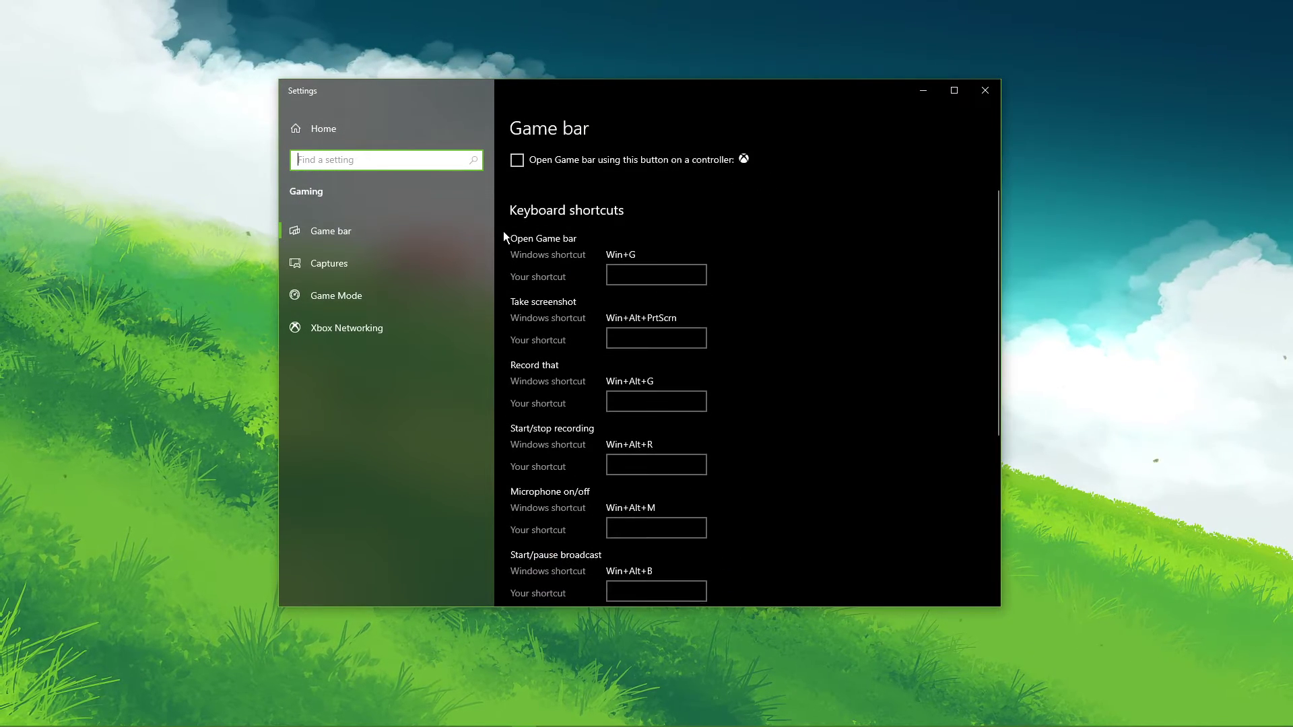
{"action": "scroll", "coordinate": [528, 225], "scroll_direction": "up", "scroll_amount": 1}
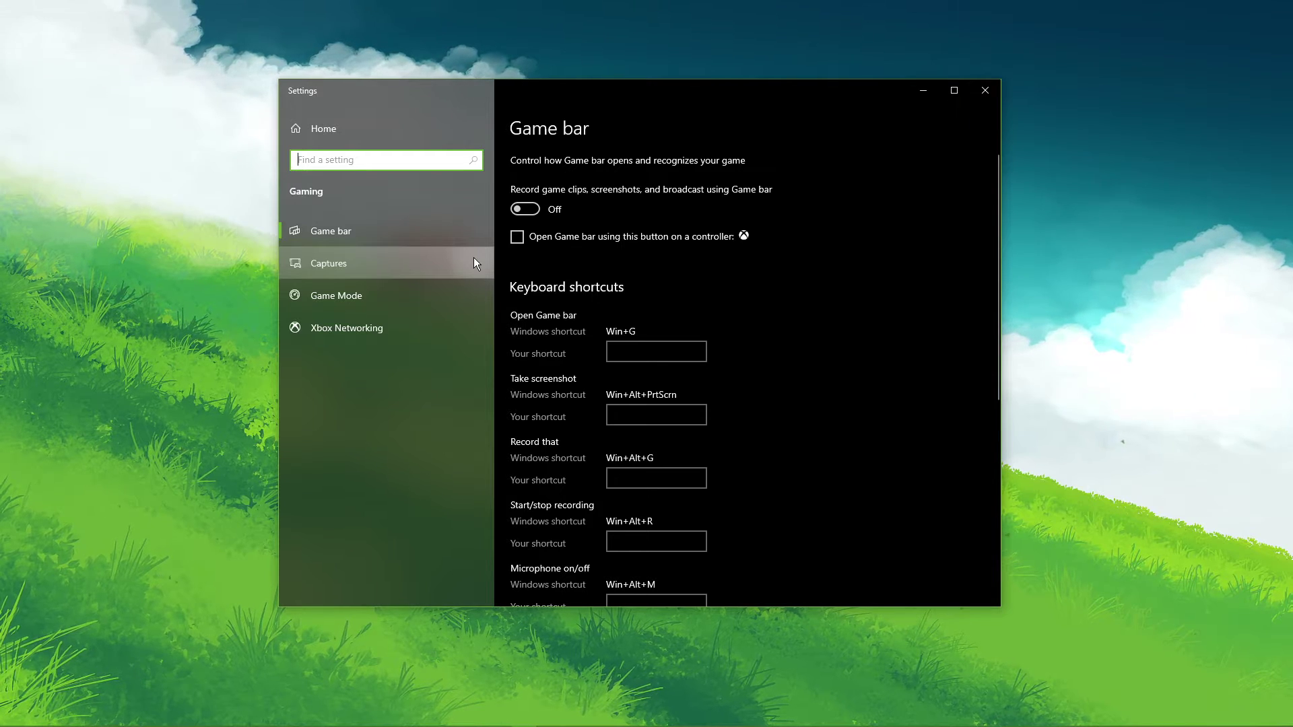
Review the Captures settings for background recording, recorded audio and recorded video.
{"action": "left_click", "coordinate": [474, 263]}
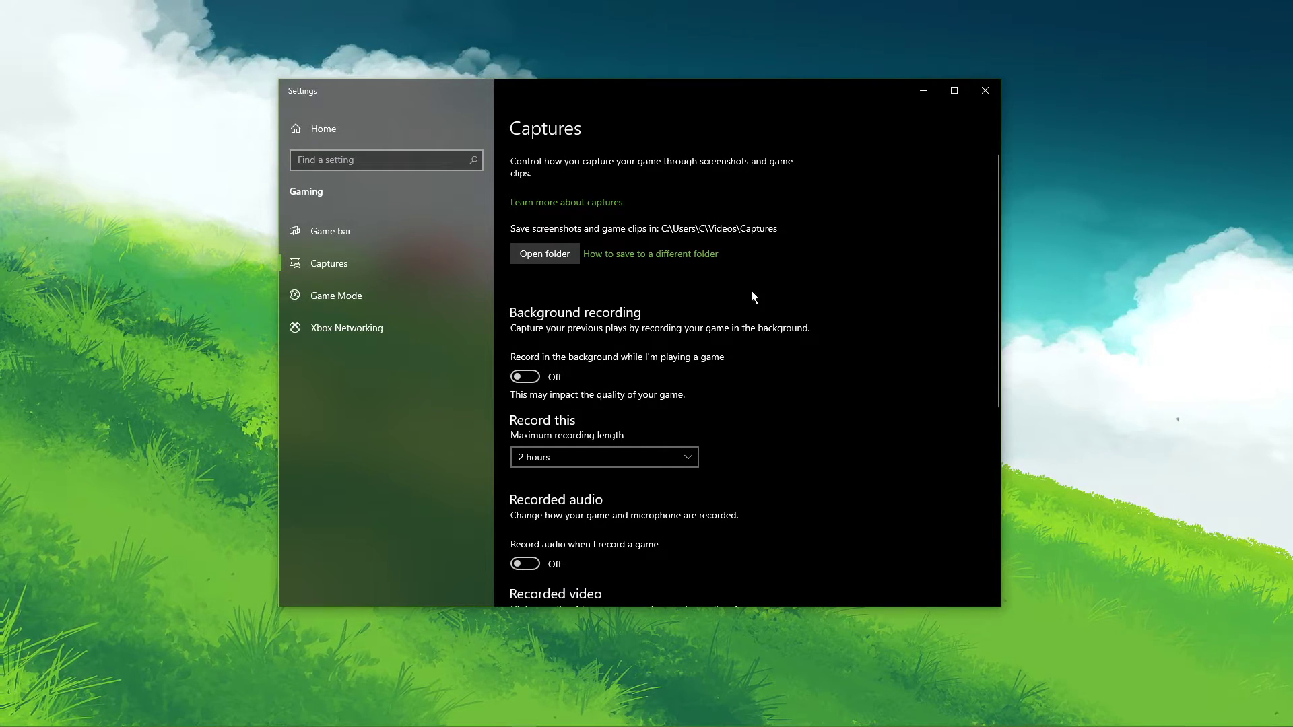
{"action": "left_click_drag", "start_coordinate": [1000, 171], "coordinate": [982, 286]}
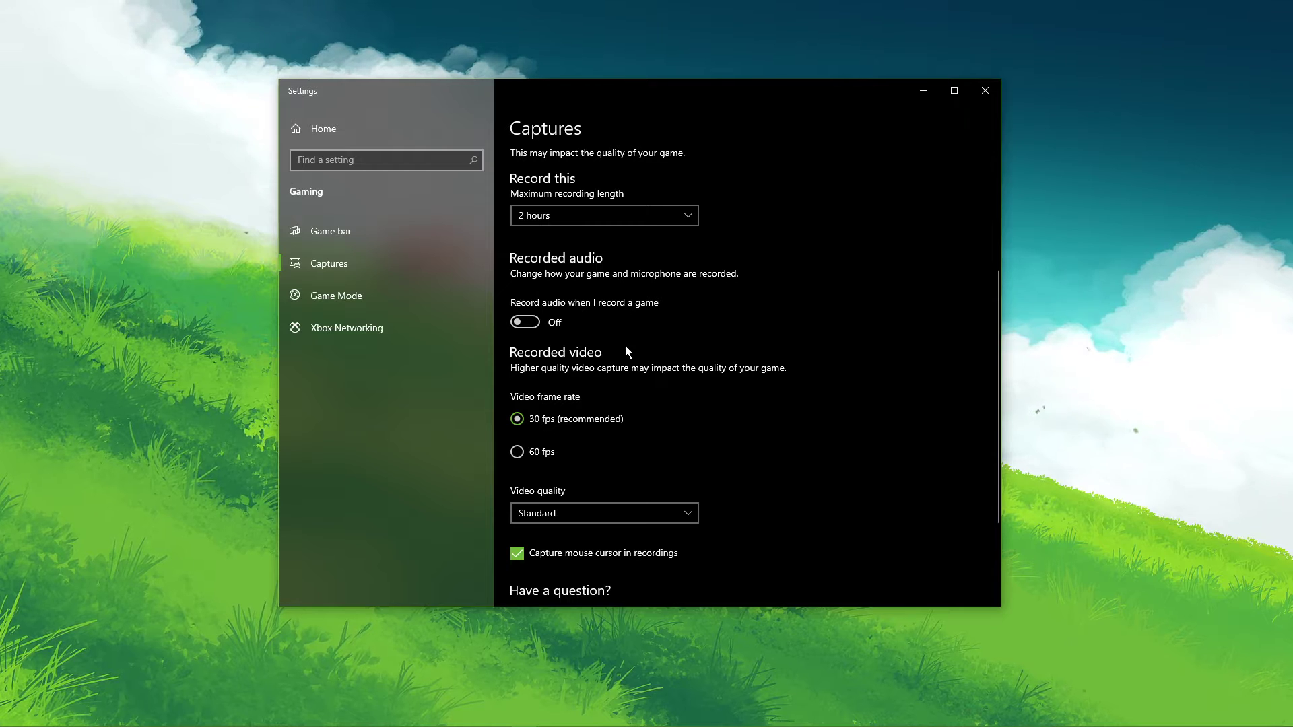
{"action": "scroll", "coordinate": [795, 379], "scroll_direction": "up", "scroll_amount": 4}
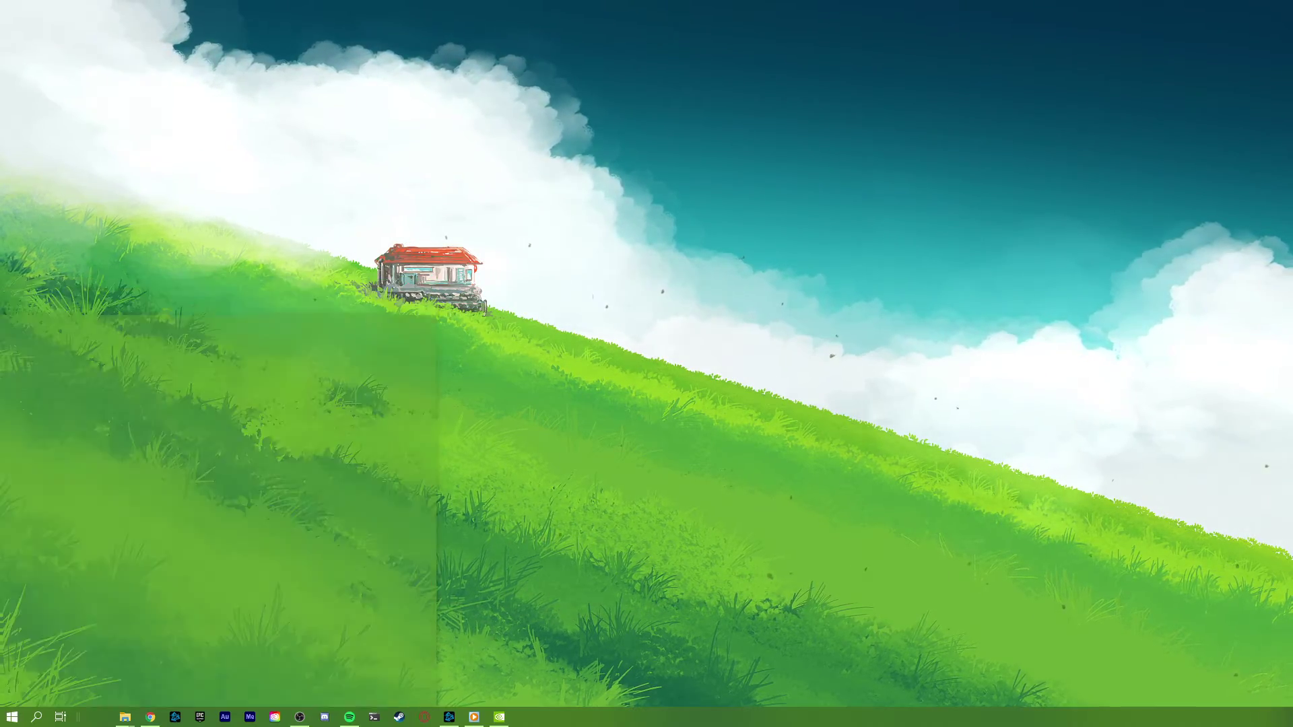
Search Windows for "gra", open Graphics settings and start browsing for a classic app.
{"action": "type", "text": "gra"}
{"action": "key", "text": "Return"}
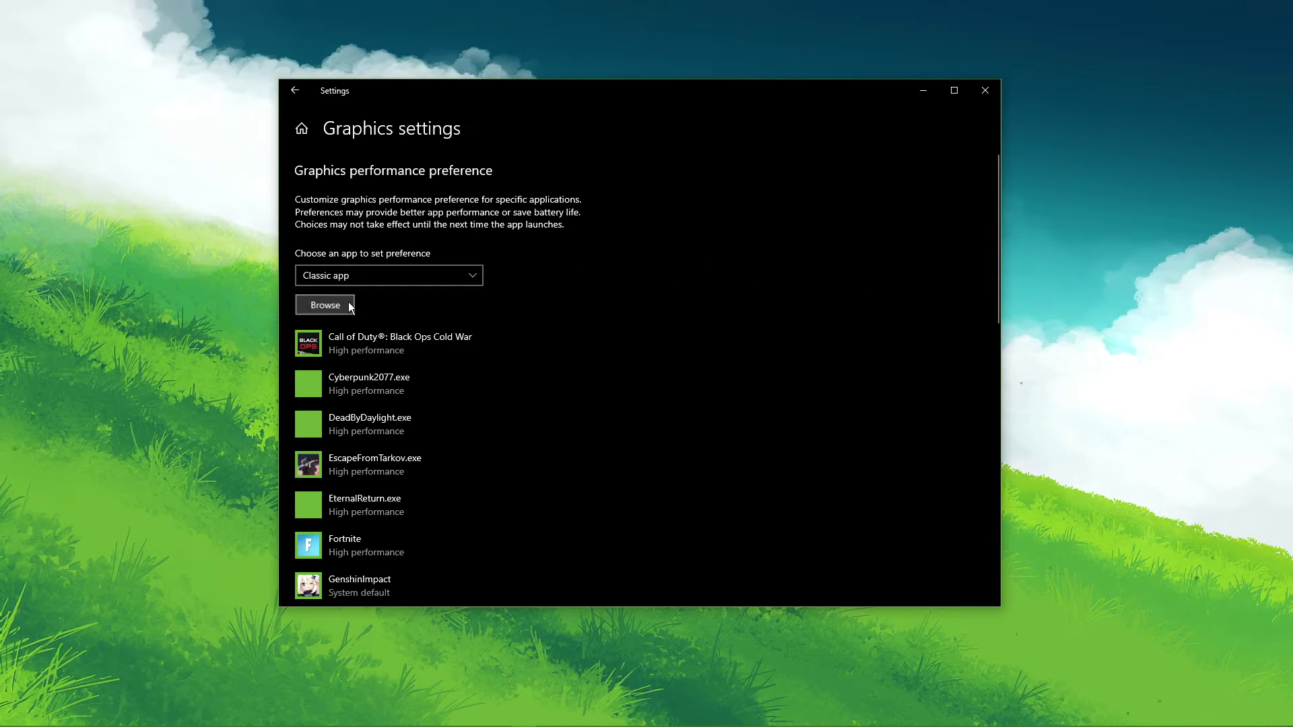
{"action": "left_click", "coordinate": [314, 303]}
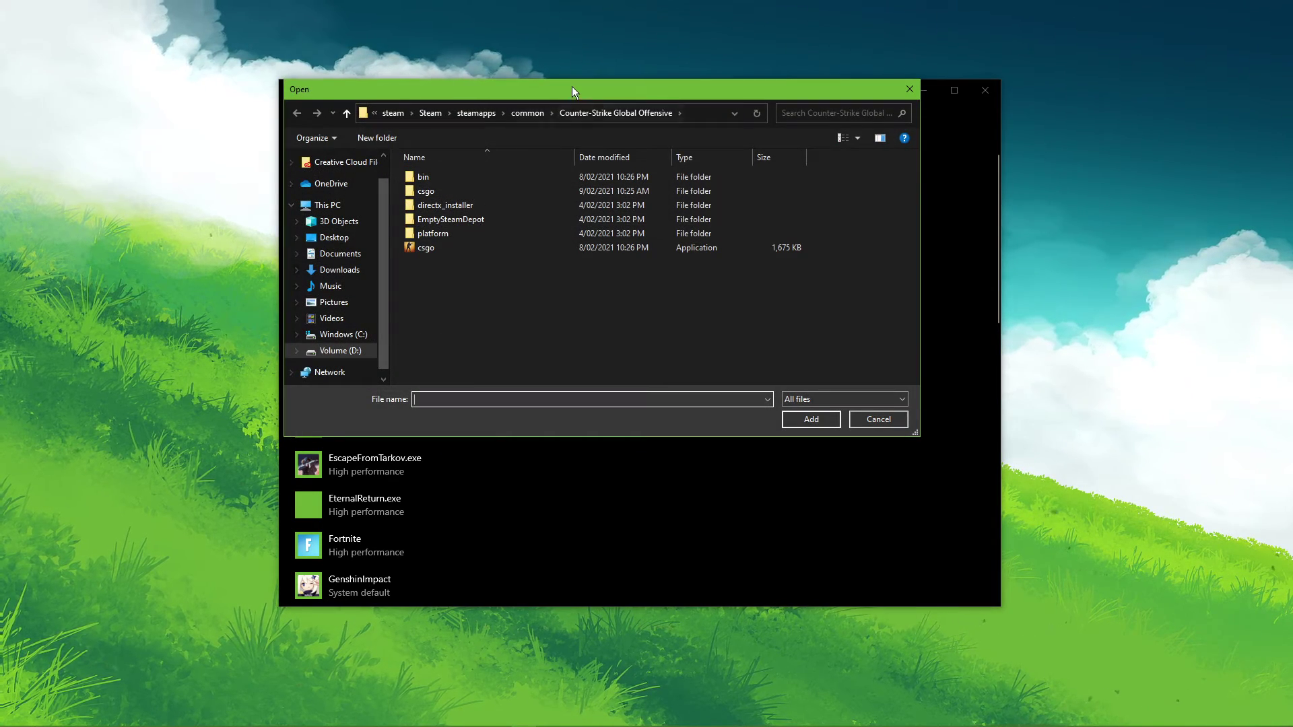
Reposition the Open dialog and browse to the Program Files folder on Volume (D:).
{"action": "left_click_drag", "start_coordinate": [572, 88], "coordinate": [626, 105]}
{"action": "left_click", "coordinate": [382, 369]}
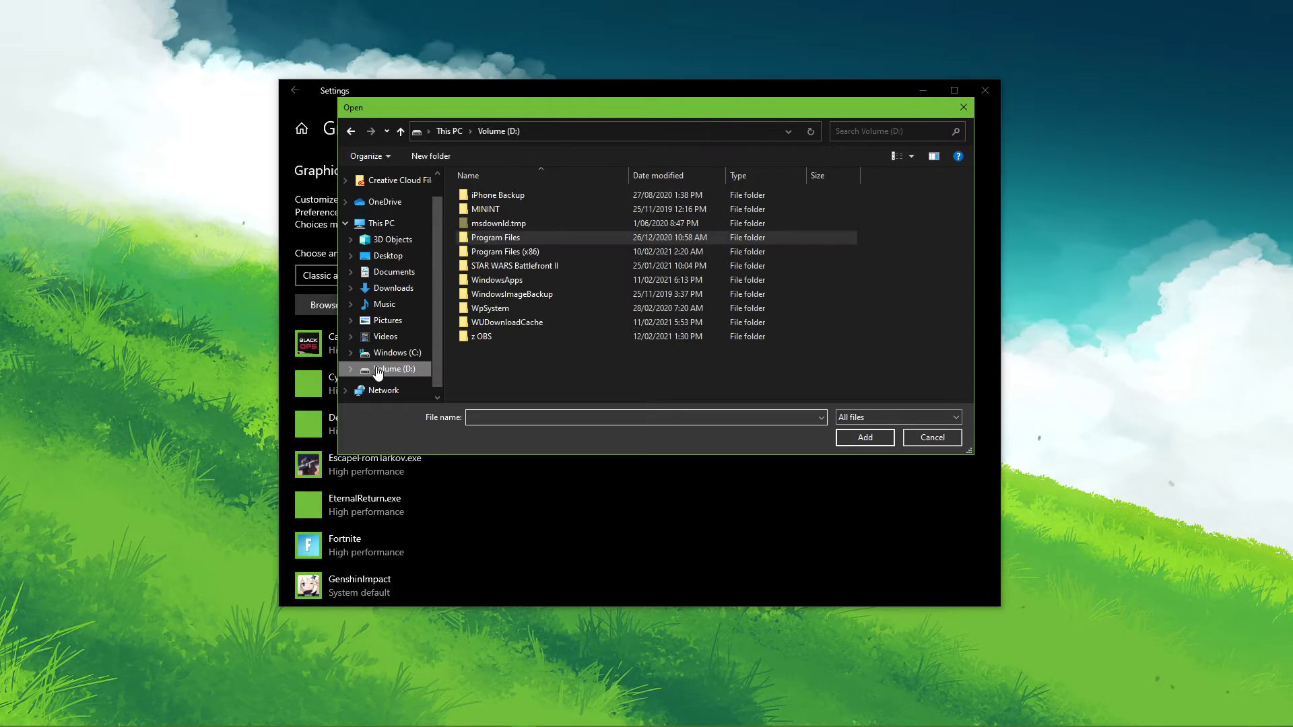
{"action": "double_click", "coordinate": [544, 237]}
Browse through steam, Steam, steamapps and common to the Cities_Skylines folder and add the Cities application to Graphics settings.
{"action": "scroll", "coordinate": [583, 261], "scroll_direction": "down", "scroll_amount": 3}
{"action": "scroll", "coordinate": [594, 273], "scroll_direction": "down", "scroll_amount": 3}
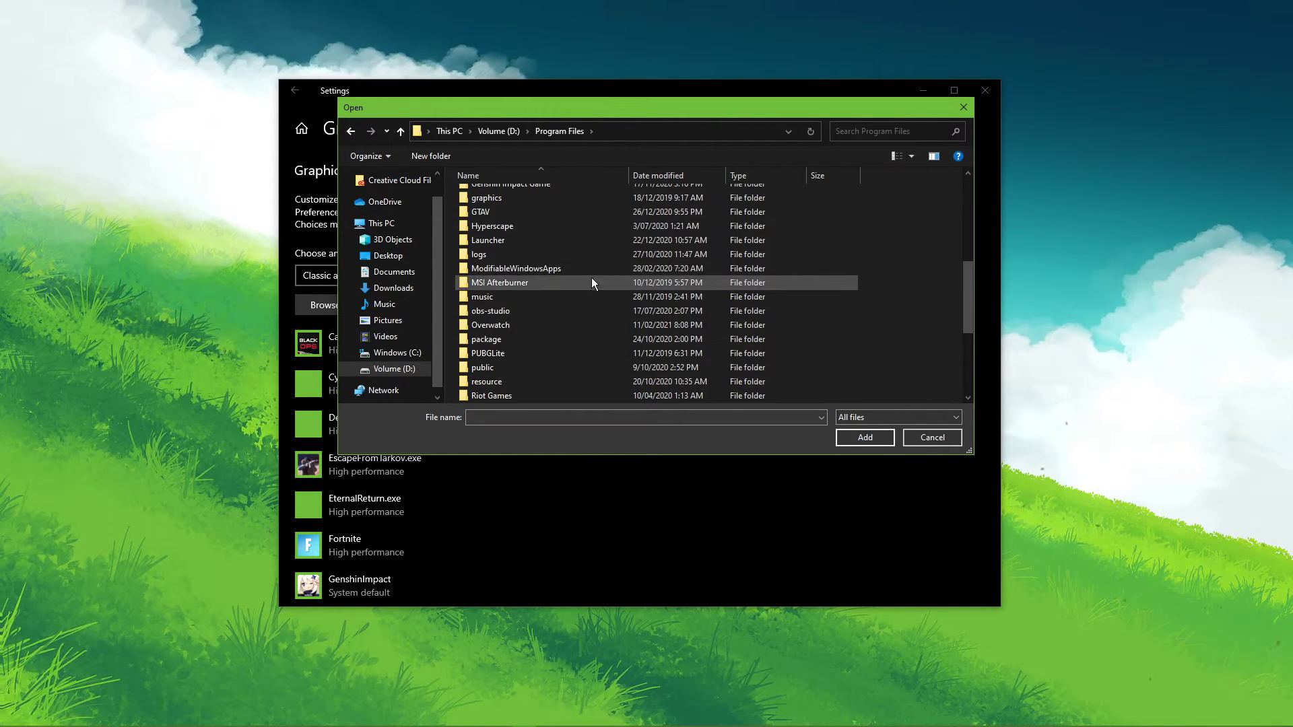
{"action": "scroll", "coordinate": [551, 351], "scroll_direction": "down", "scroll_amount": 2}
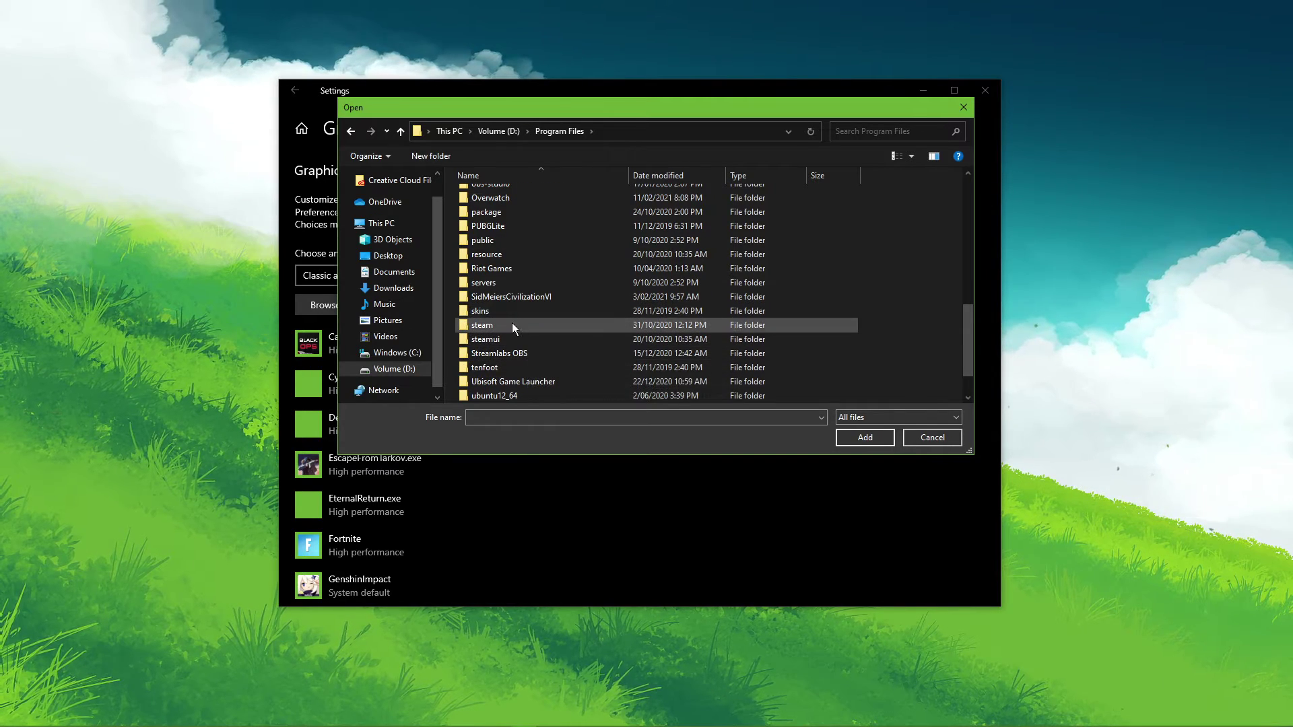
{"action": "double_click", "coordinate": [511, 325]}
{"action": "double_click", "coordinate": [482, 196]}
{"action": "scroll", "coordinate": [552, 321], "scroll_direction": "down", "scroll_amount": 2}
{"action": "double_click", "coordinate": [523, 354]}
{"action": "double_click", "coordinate": [508, 200]}
{"action": "double_click", "coordinate": [523, 213]}
{"action": "left_click", "coordinate": [503, 267]}
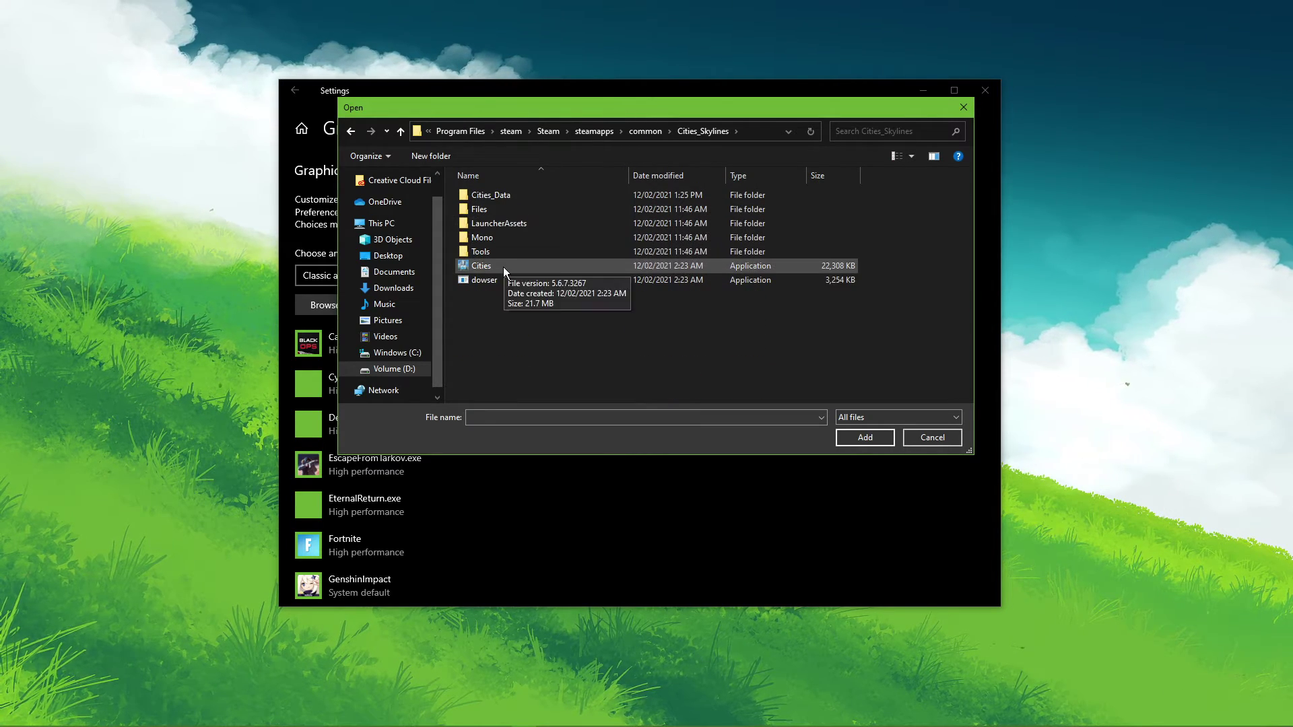
{"action": "left_click", "coordinate": [863, 437]}
Set the graphics preference for Cities to High performance and save it.
{"action": "left_click", "coordinate": [499, 446]}
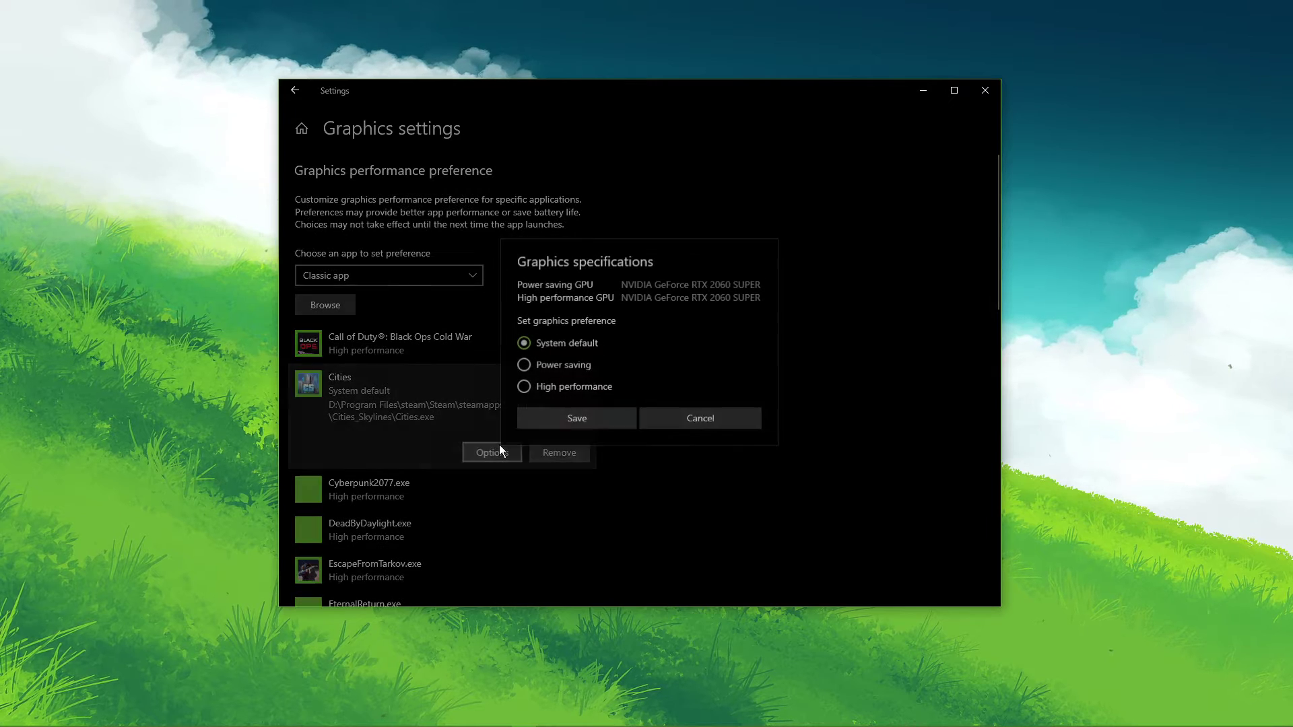
{"action": "left_click", "coordinate": [525, 388]}
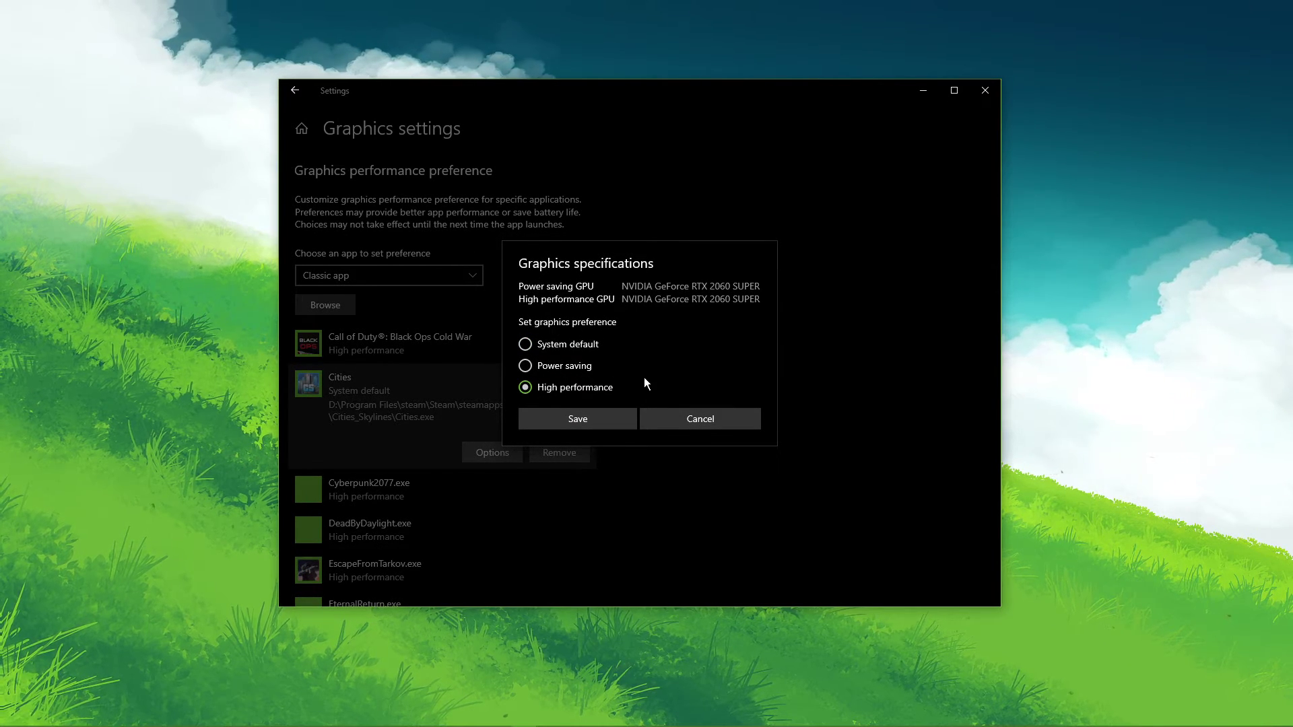
{"action": "left_click", "coordinate": [605, 417]}
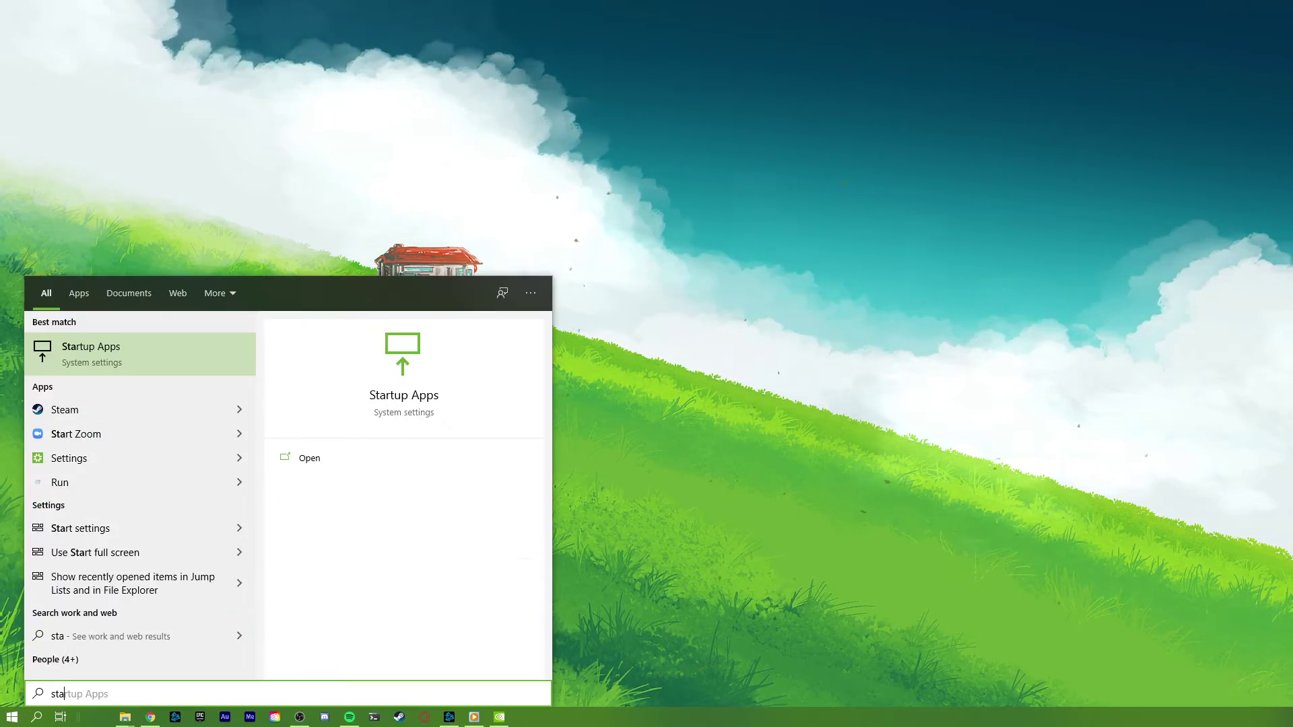
Open the Startup Apps settings from the Windows search "sta" and review which apps start at login.
{"action": "key", "text": "Return"}
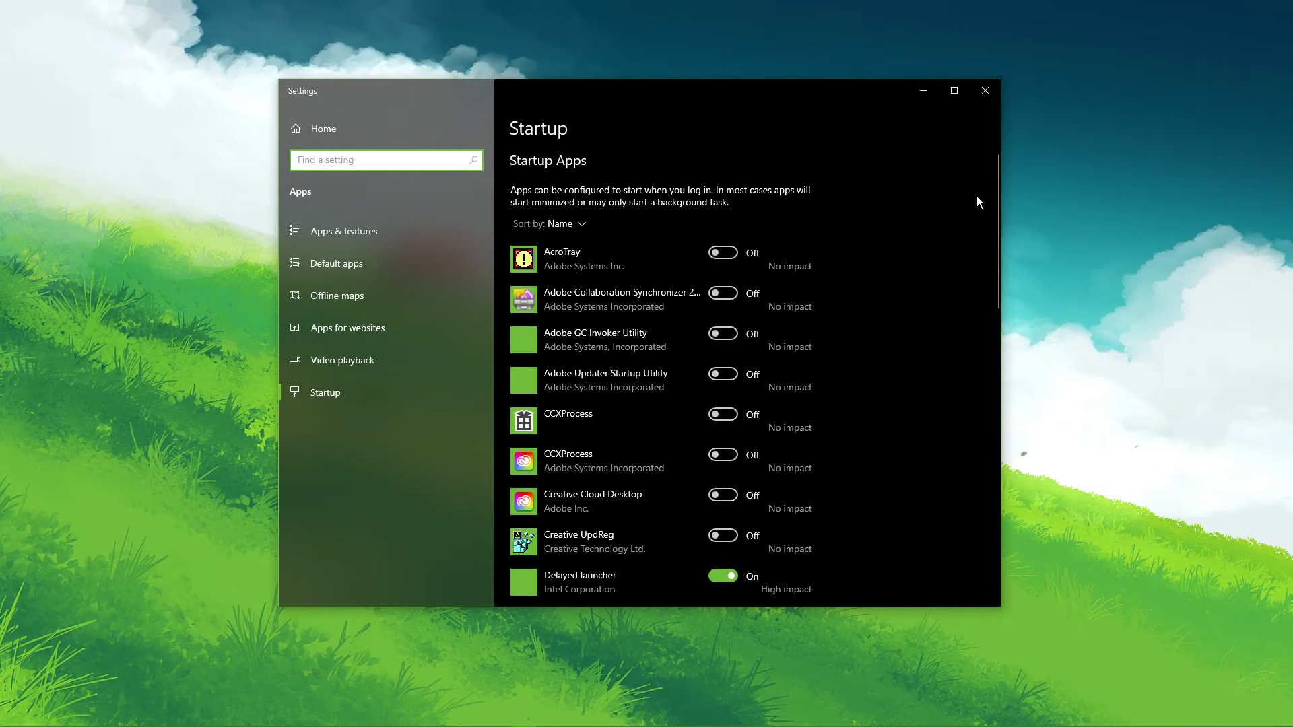
{"action": "mouse_move", "coordinate": [1000, 161]}
{"action": "left_mouse_down"}
{"action": "mouse_move", "coordinate": [995, 439]}
{"action": "mouse_move", "coordinate": [1006, 139]}
{"action": "left_mouse_up"}
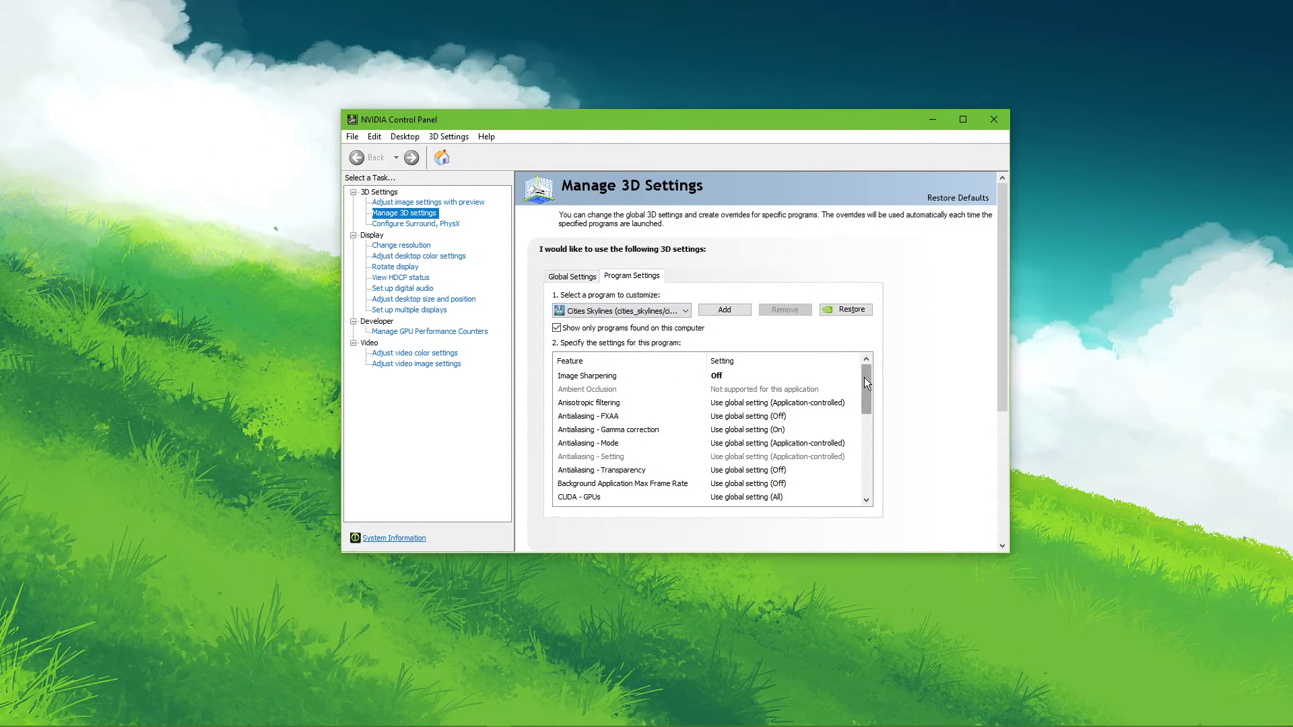
In NVIDIA Control Panel, check the CUDA - GPUs options in the program settings for Cities Skylines.
{"action": "left_click_drag", "start_coordinate": [863, 377], "coordinate": [815, 407]}
{"action": "left_click", "coordinate": [775, 403]}
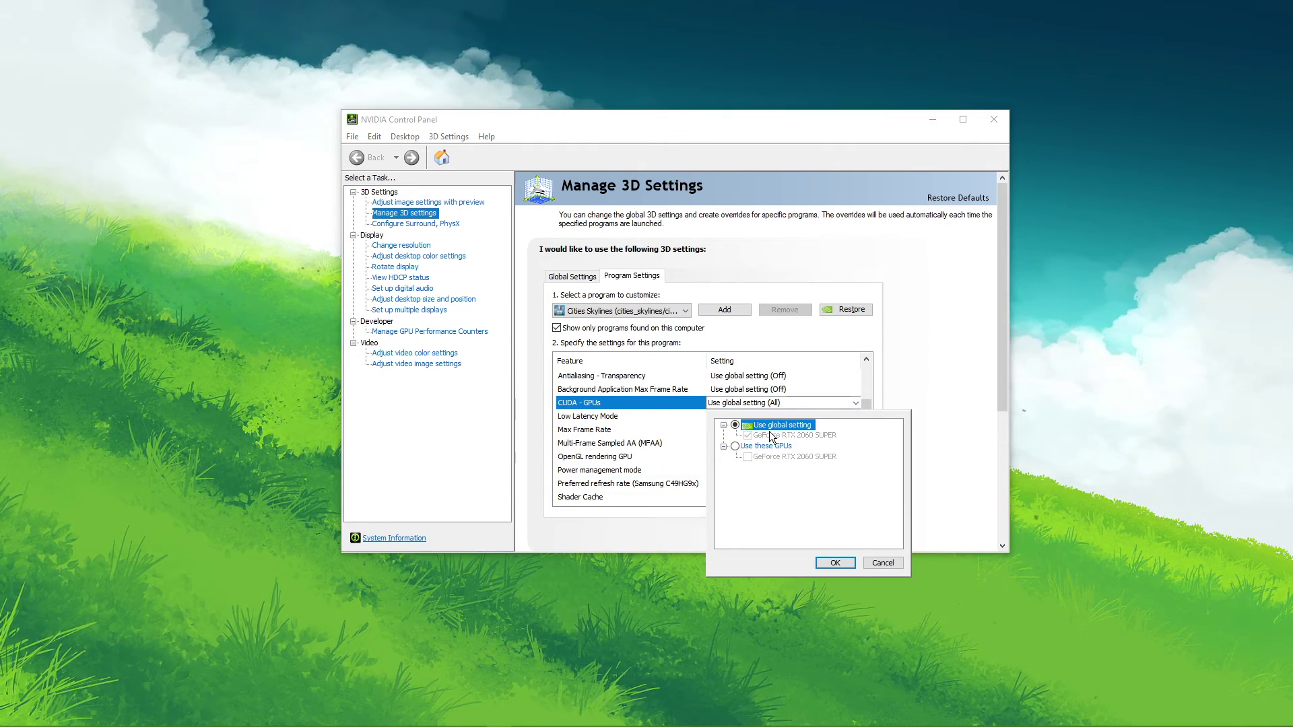
{"action": "left_click", "coordinate": [769, 435]}
{"action": "left_click", "coordinate": [866, 431]}
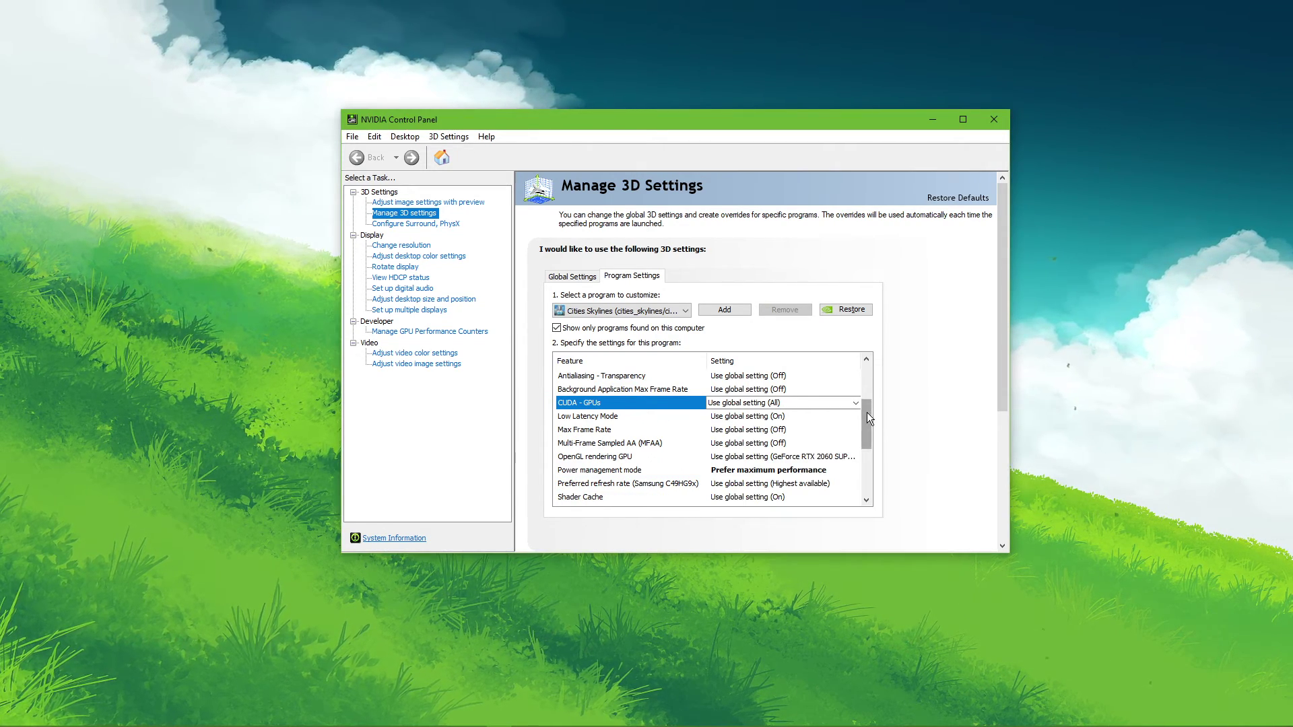
Check the Power management mode and Texture filtering - Quality options in the Cities Skylines program settings.
{"action": "left_click_drag", "start_coordinate": [867, 412], "coordinate": [863, 434]}
{"action": "left_click", "coordinate": [778, 418]}
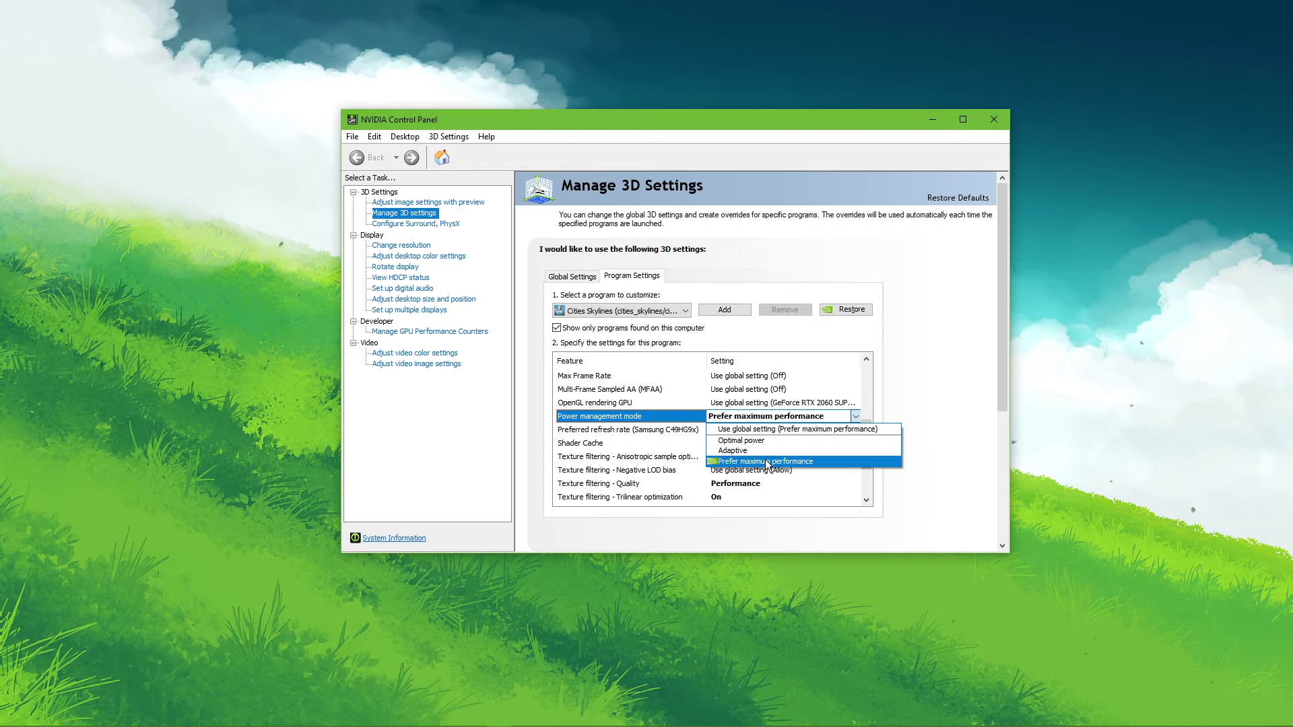
{"action": "left_click", "coordinate": [909, 460]}
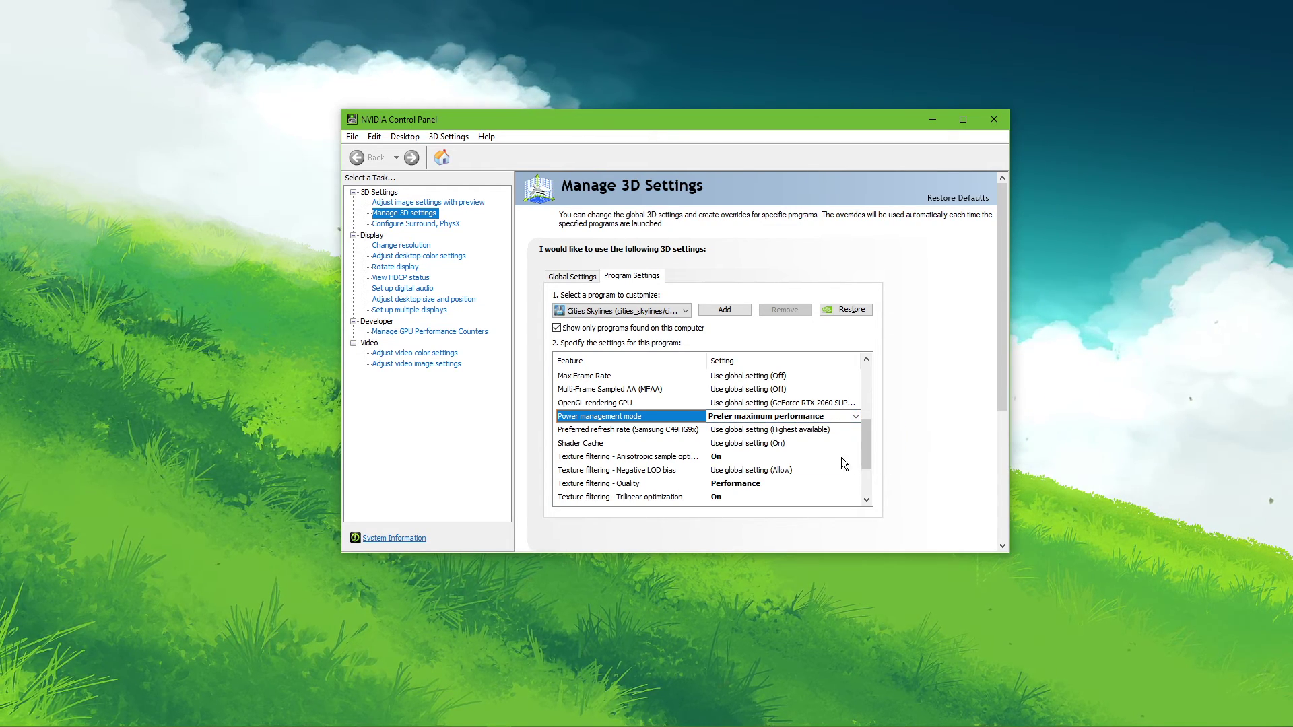
{"action": "left_click", "coordinate": [748, 485]}
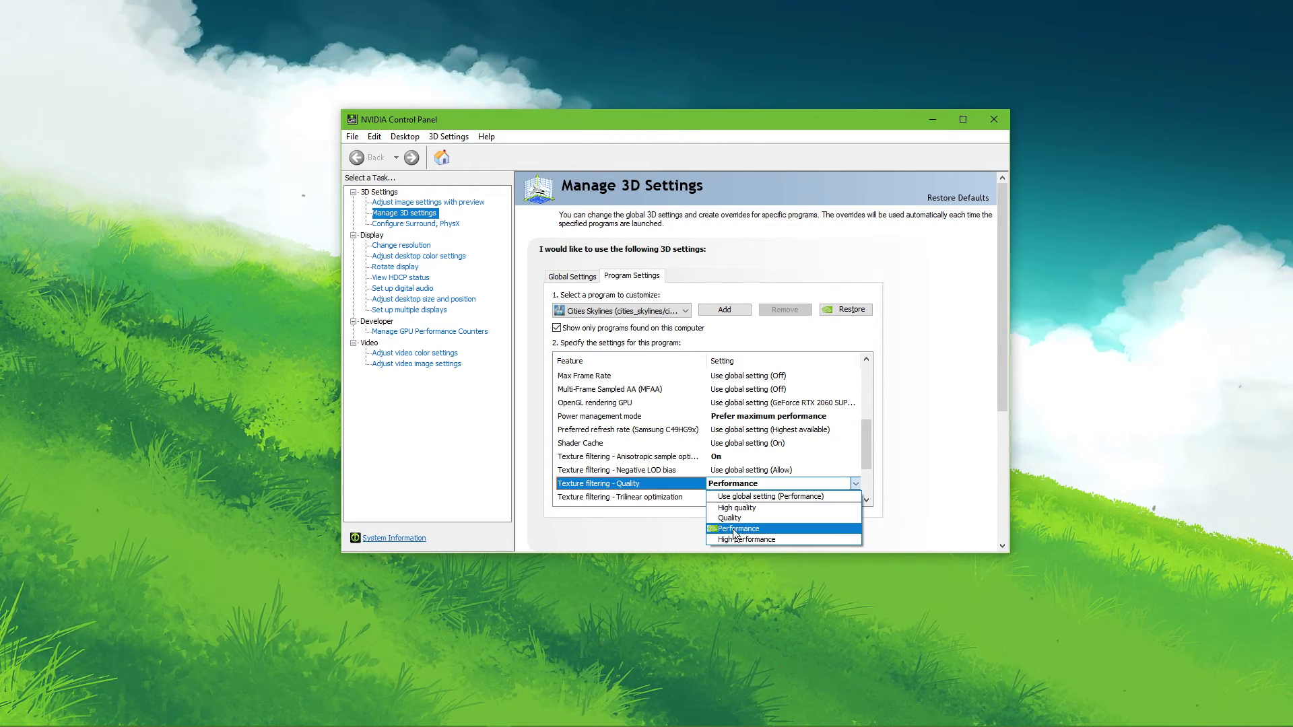
{"action": "left_click", "coordinate": [960, 502]}
{"action": "left_click_drag", "start_coordinate": [867, 436], "coordinate": [868, 376]}
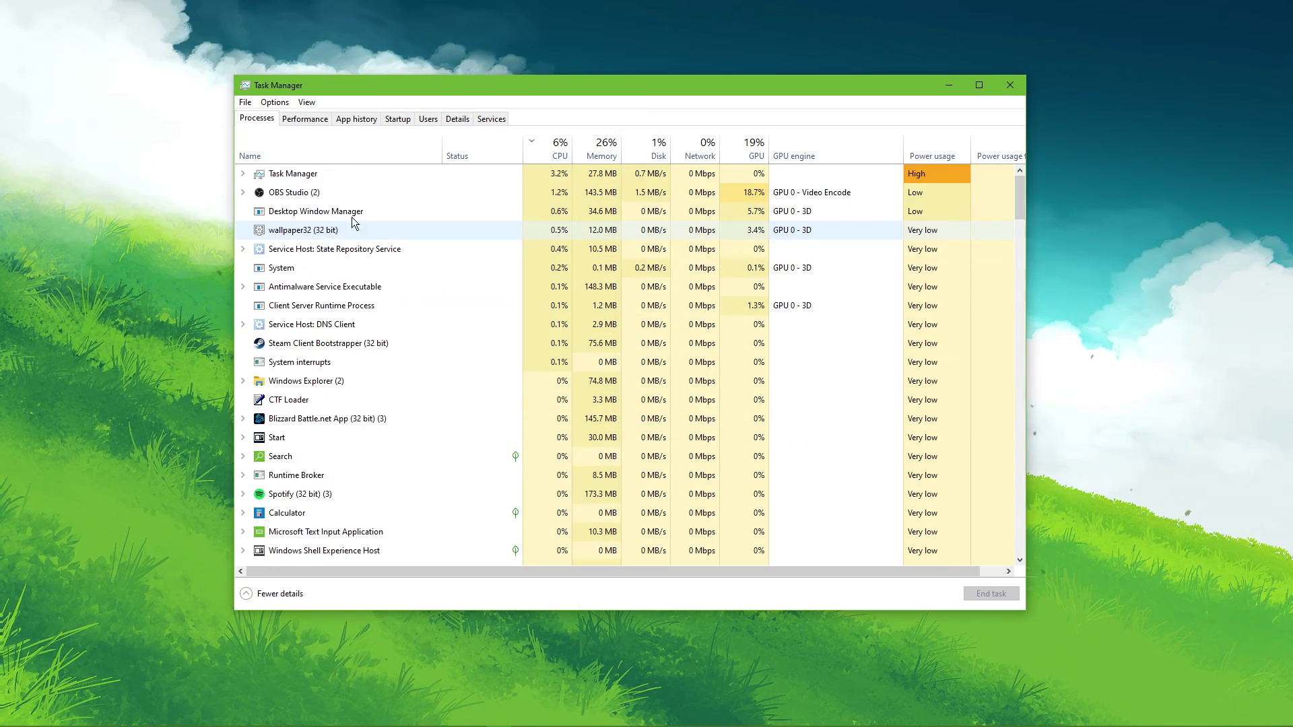
Close Task Manager, search Windows for "uninstall" and open the Apps & features settings.
{"action": "left_click", "coordinate": [1009, 86]}
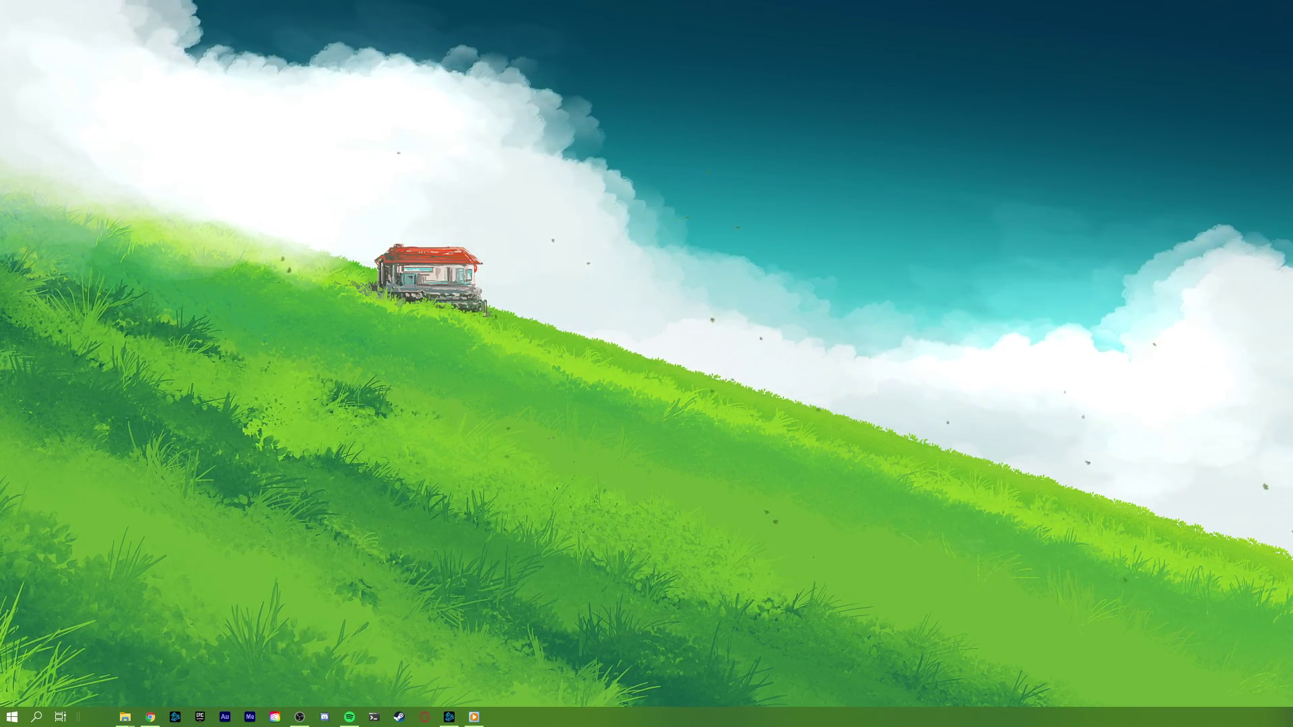
{"action": "key", "text": "super"}
{"action": "type", "text": "uninstall"}
{"action": "key", "text": "Return"}
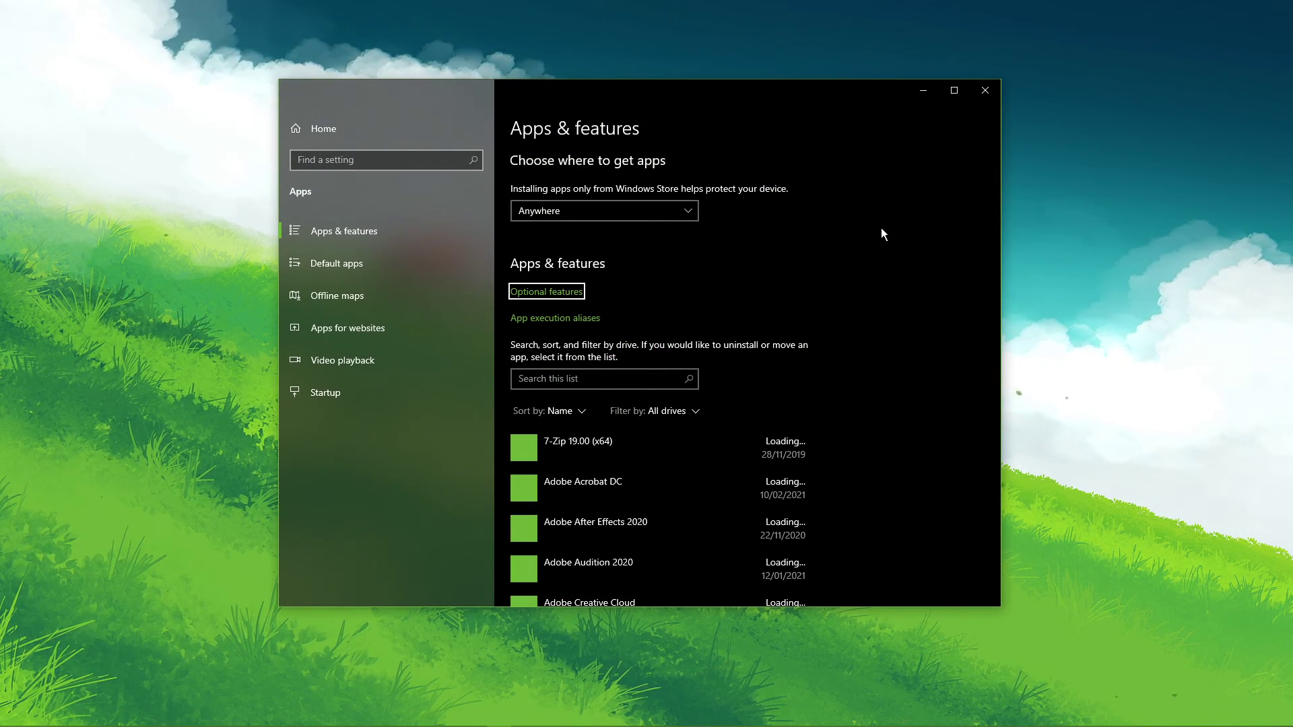
Sort the installed apps by Install date and review the list for programs to uninstall.
{"action": "left_click", "coordinate": [568, 411]}
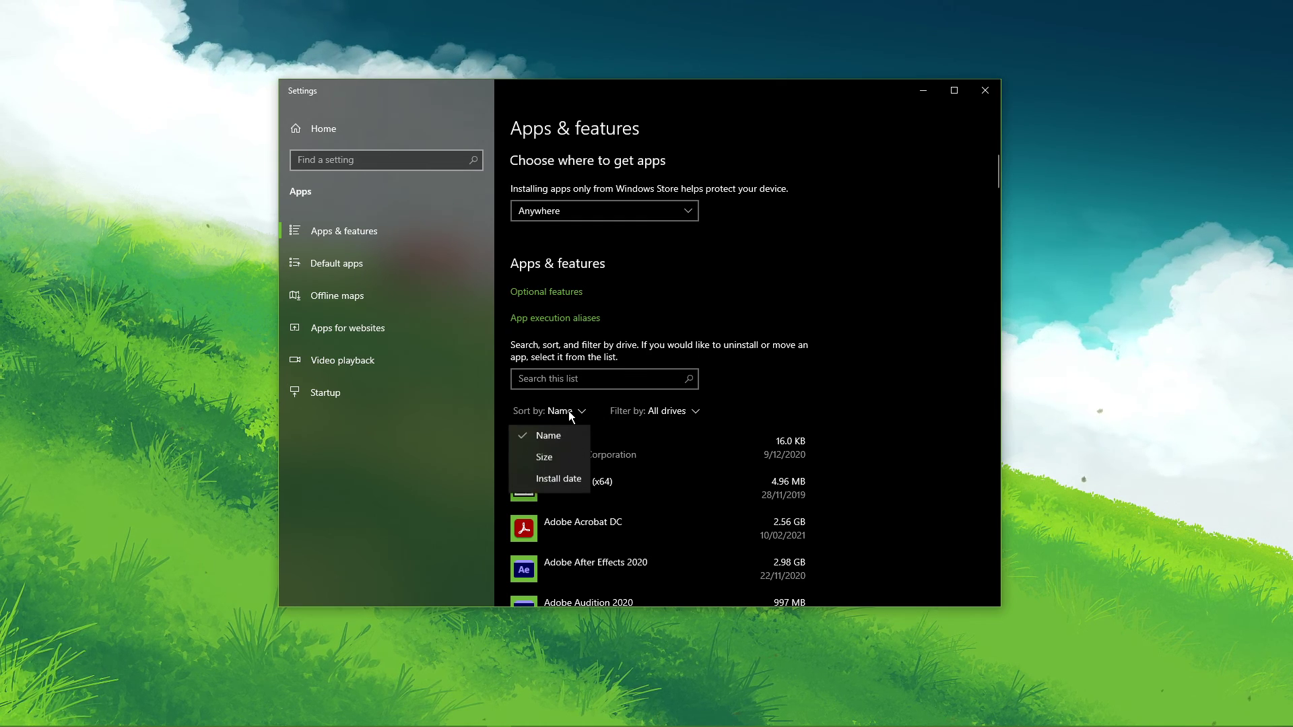
{"action": "left_click", "coordinate": [560, 476]}
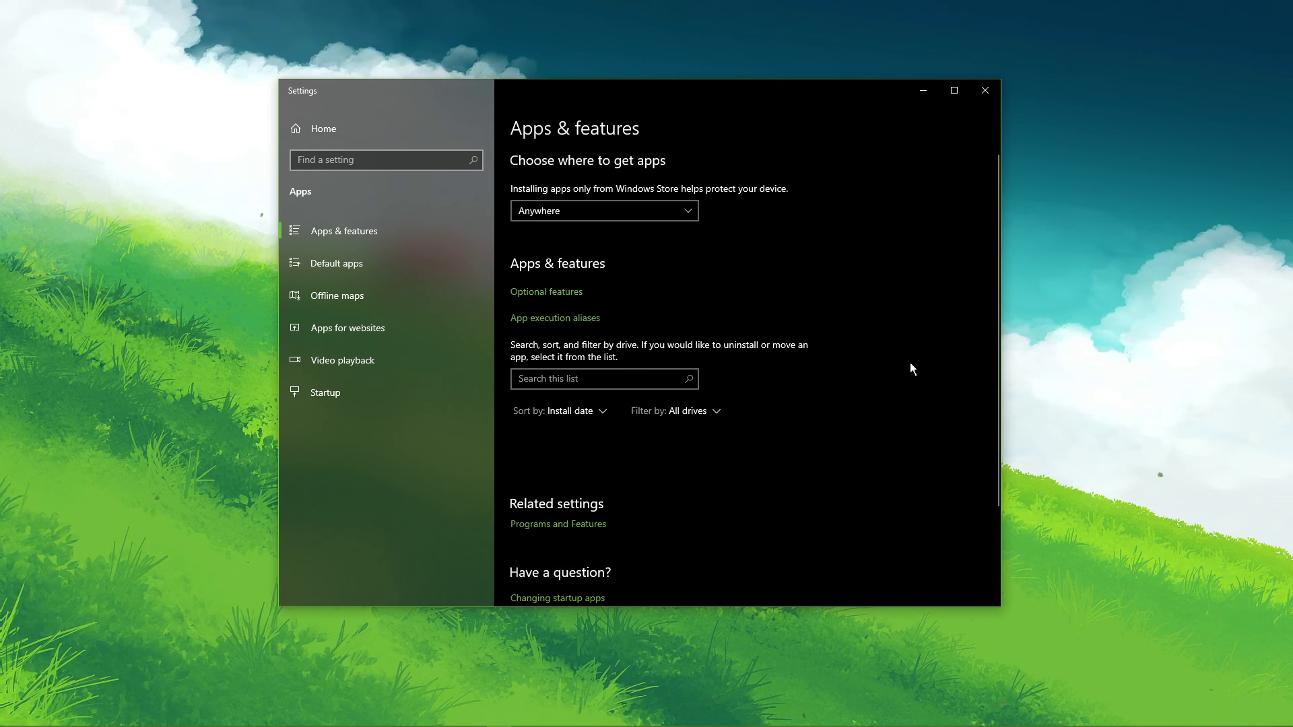
{"action": "scroll", "coordinate": [911, 363], "scroll_direction": "down", "scroll_amount": 3}
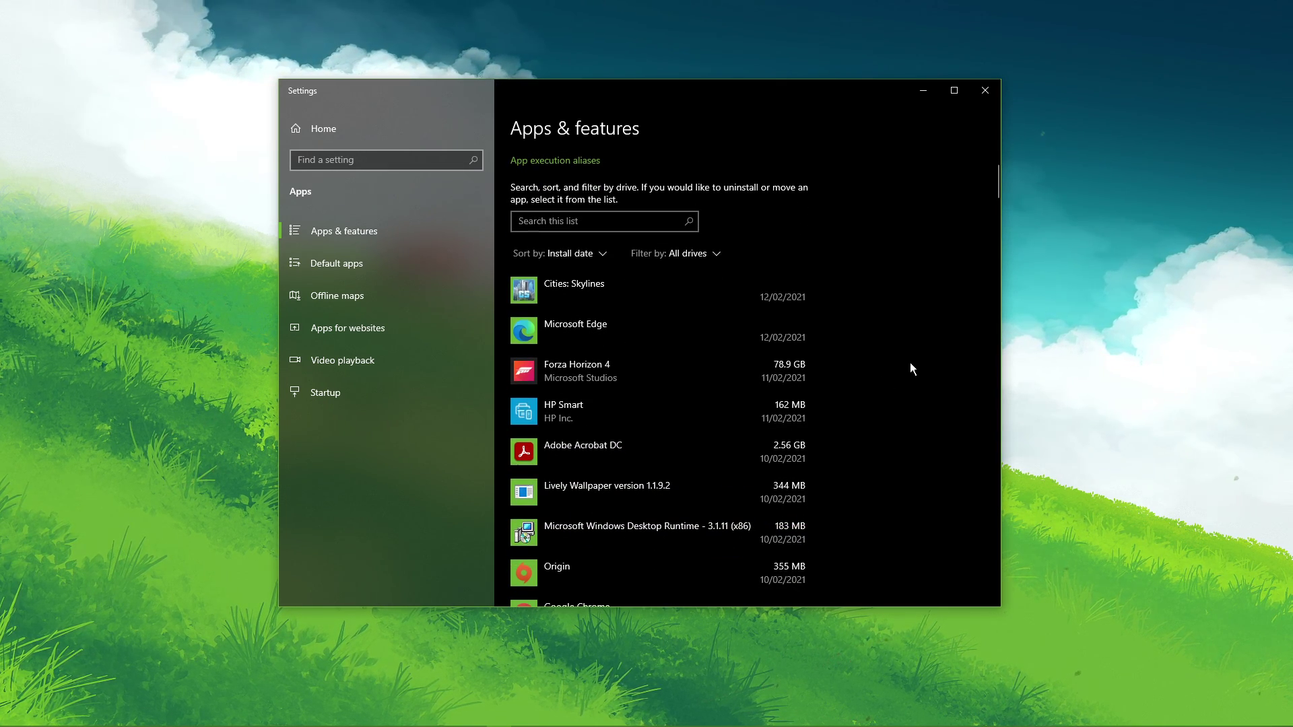
{"action": "scroll", "coordinate": [911, 364], "scroll_direction": "down", "scroll_amount": 2}
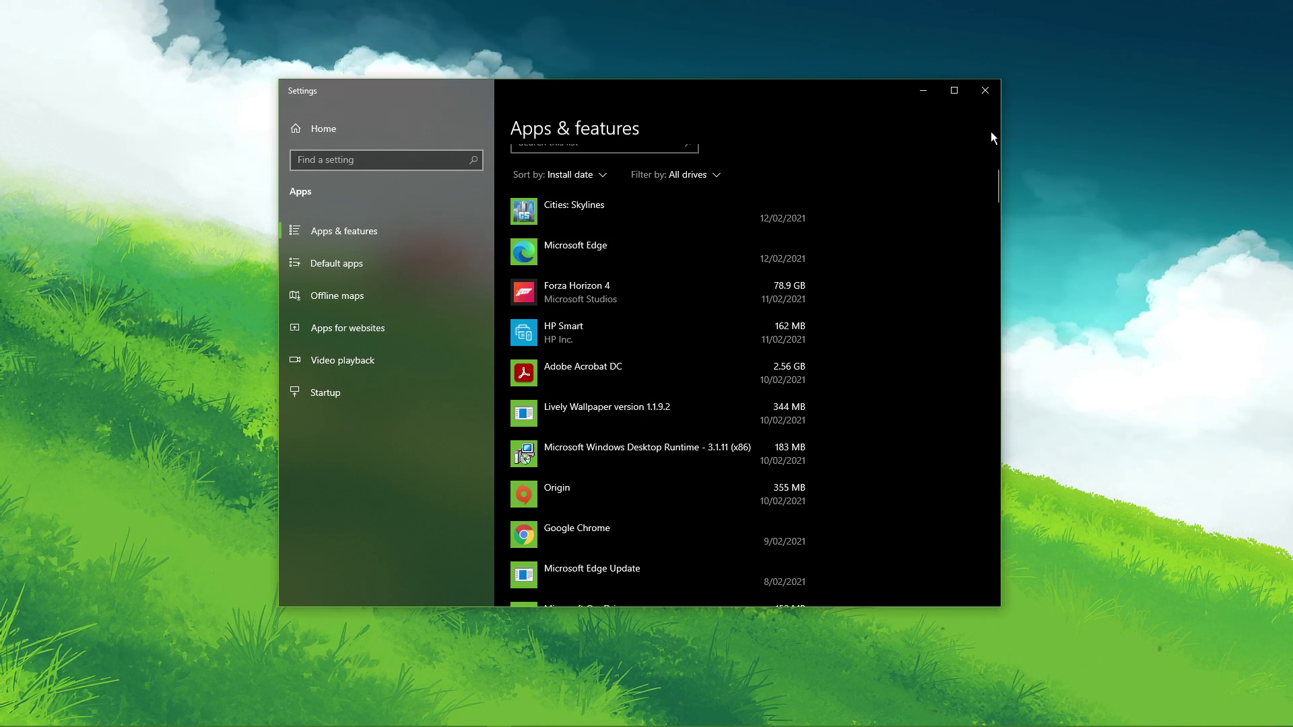